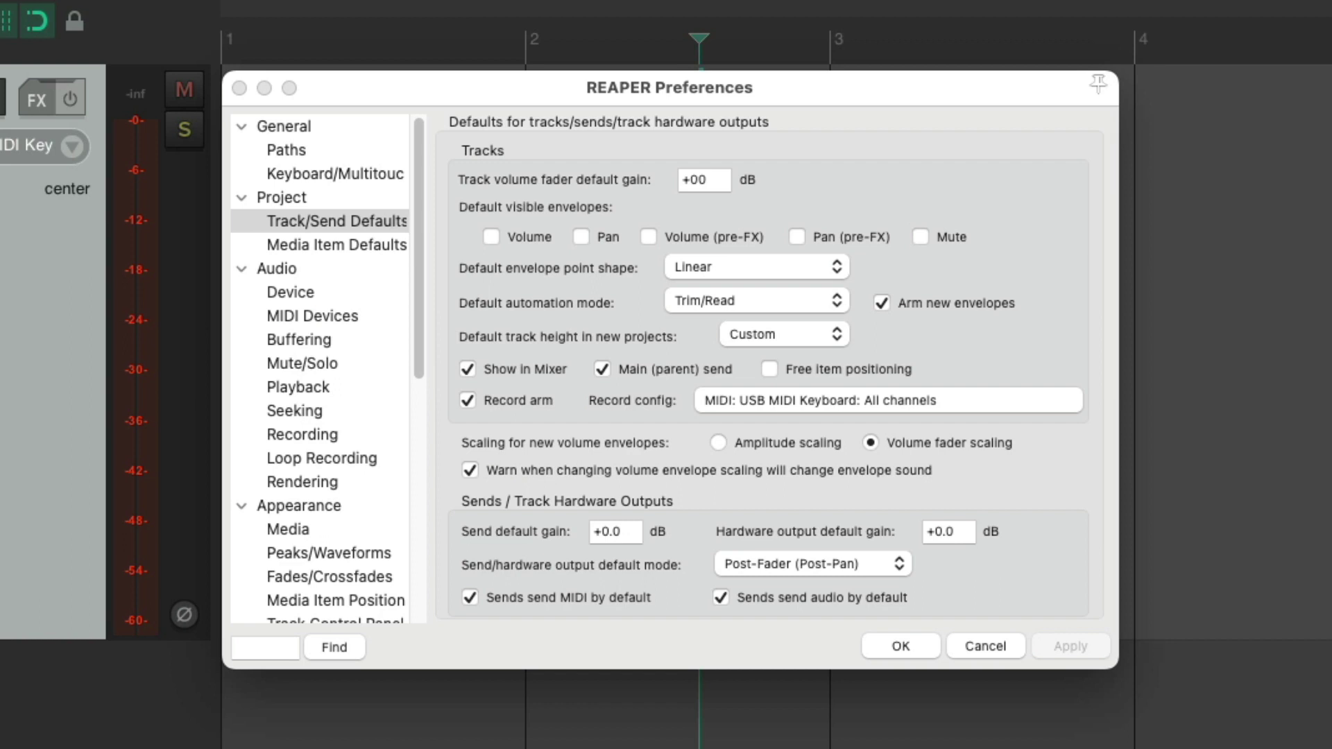
In Project > Media Item Defaults, enable 'Do not set fade-in/fade-out for imported items'.
{"action": "left_click", "coordinate": [371, 247]}
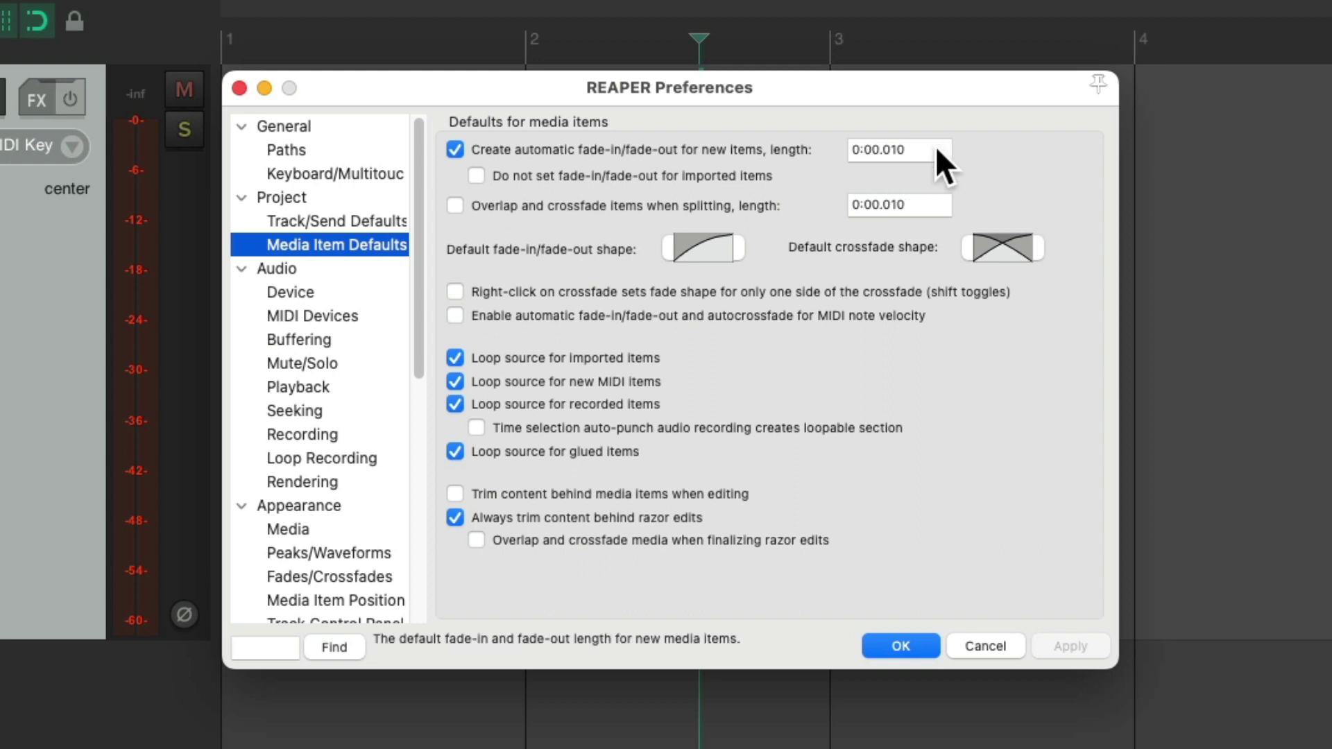
{"action": "left_click", "coordinate": [455, 150]}
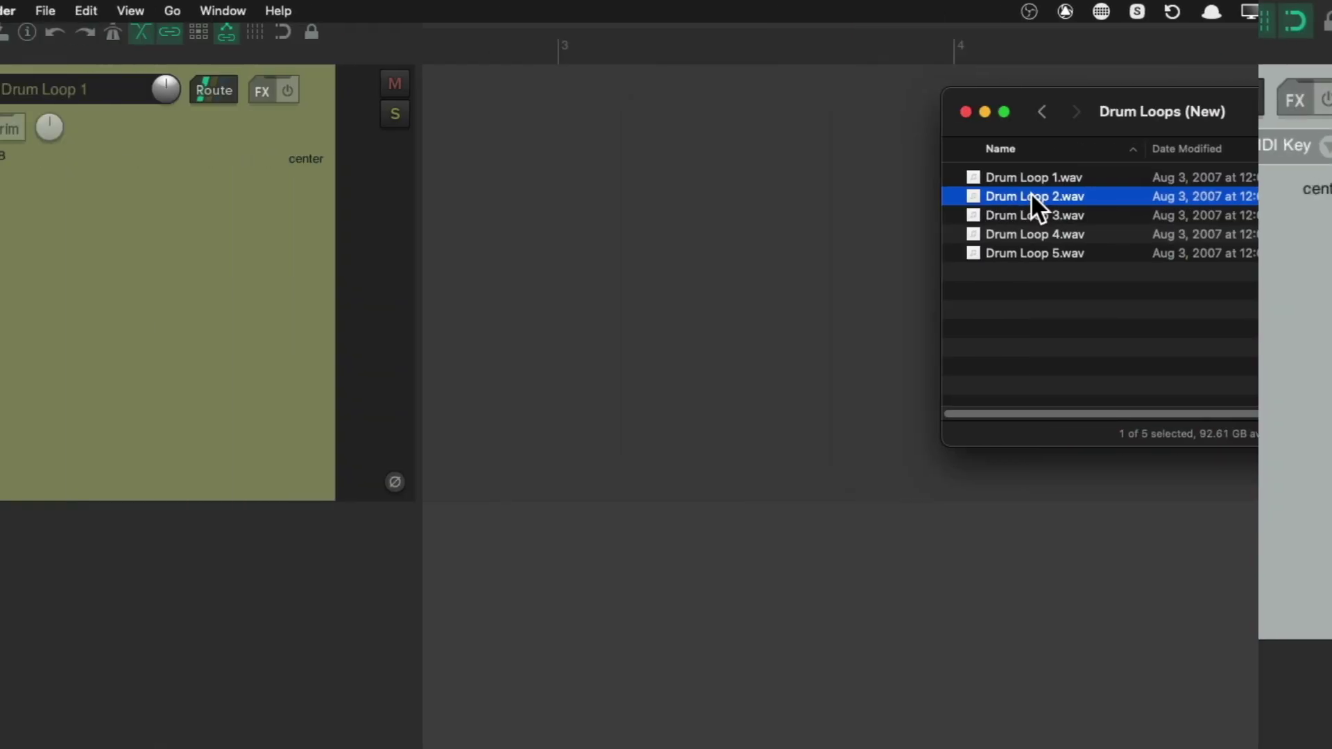
Import Drum Loop 2.wav from Finder onto the track and drag its fade-in away.
{"action": "left_click_drag", "start_coordinate": [1115, 202], "coordinate": [673, 236]}
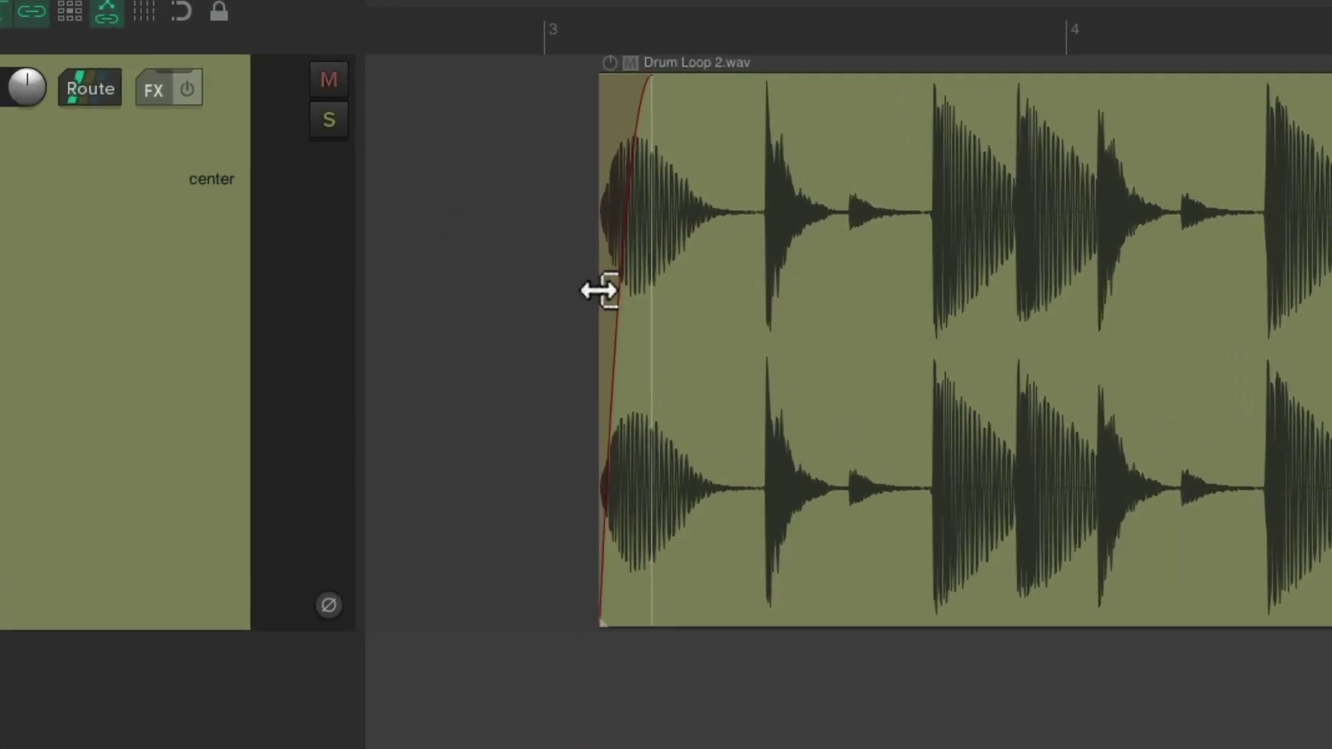
{"action": "left_click_drag", "start_coordinate": [654, 119], "coordinate": [580, 164]}
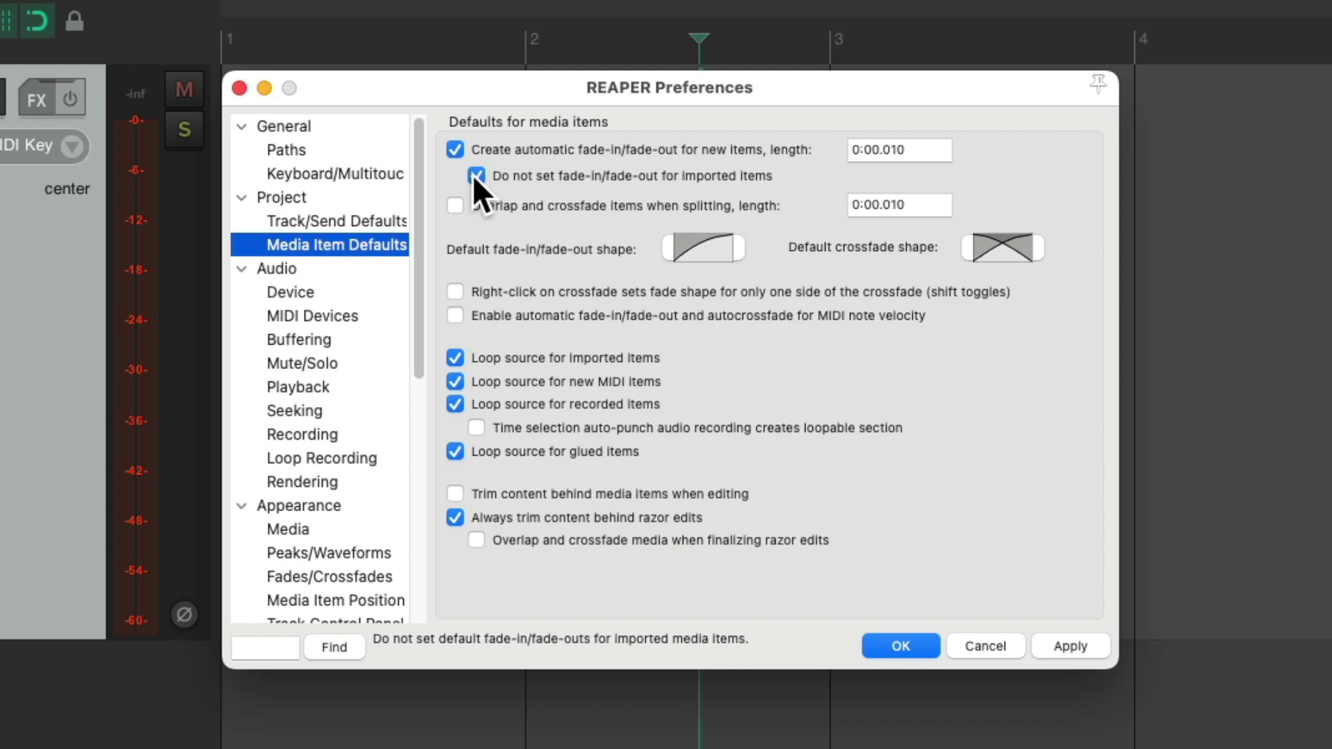
Uncheck 'Do not set fade-in/fade-out for imported items' in Media Item Defaults.
{"action": "left_click", "coordinate": [474, 175]}
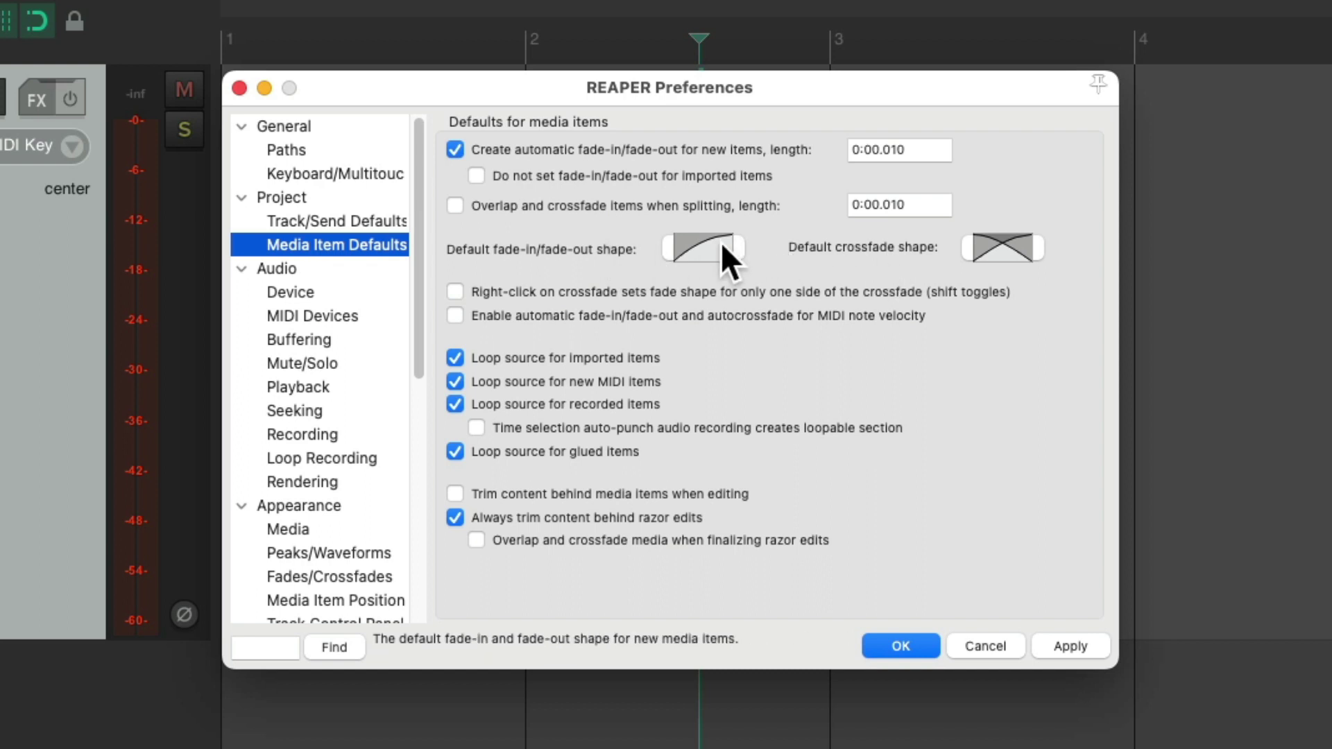
{"action": "left_click", "coordinate": [722, 244]}
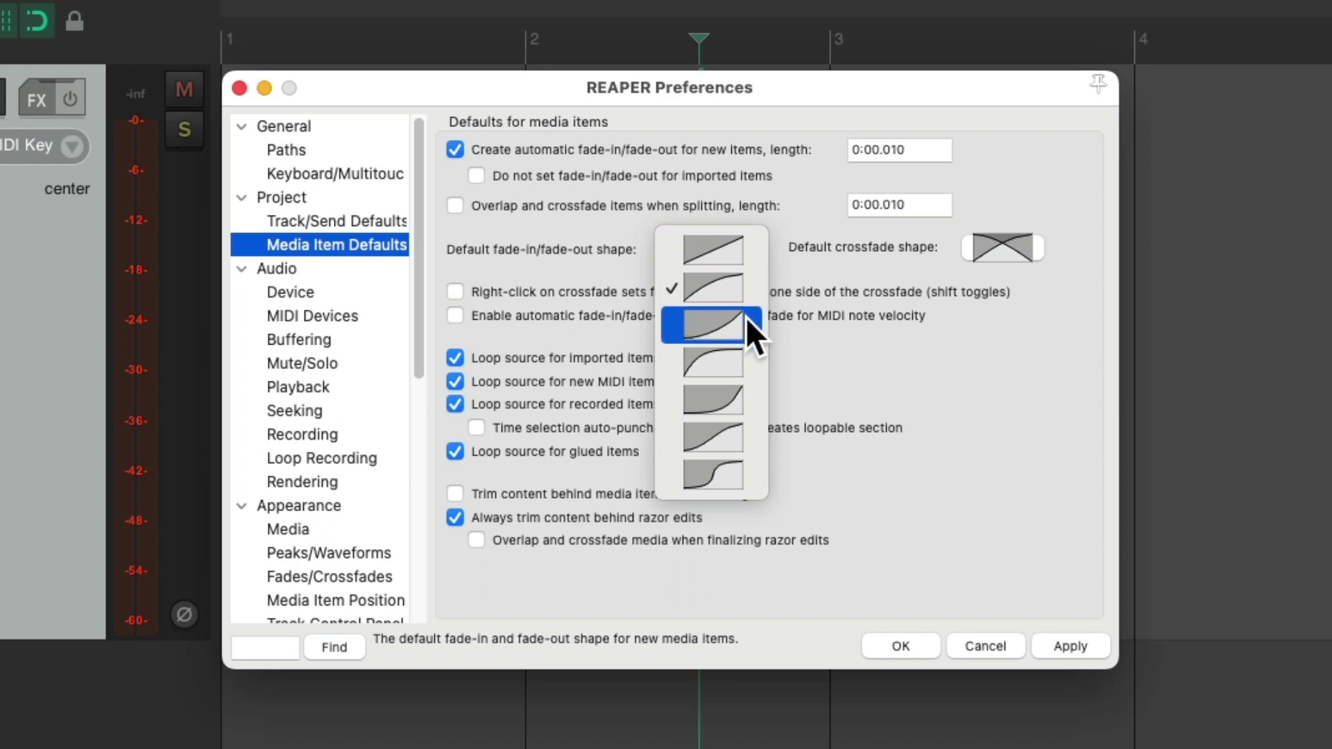
{"action": "left_click", "coordinate": [951, 306]}
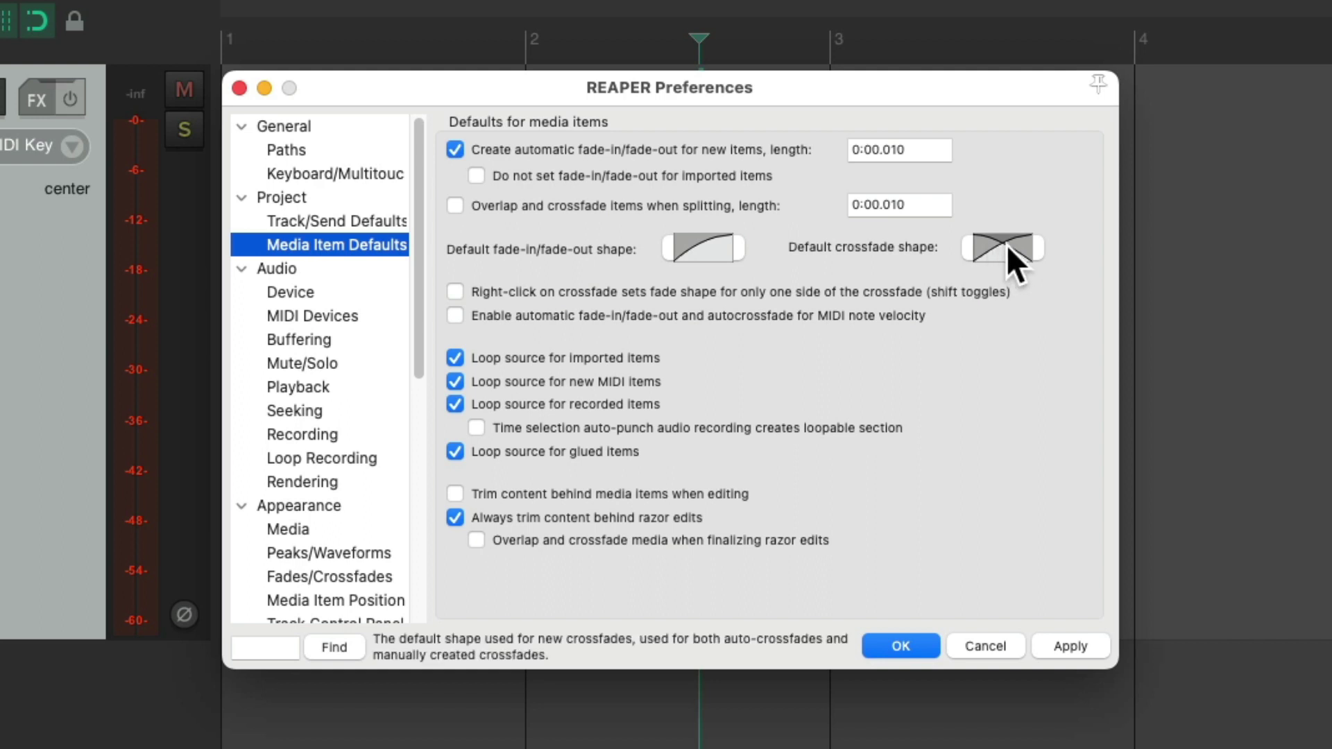
{"action": "left_click", "coordinate": [1006, 245]}
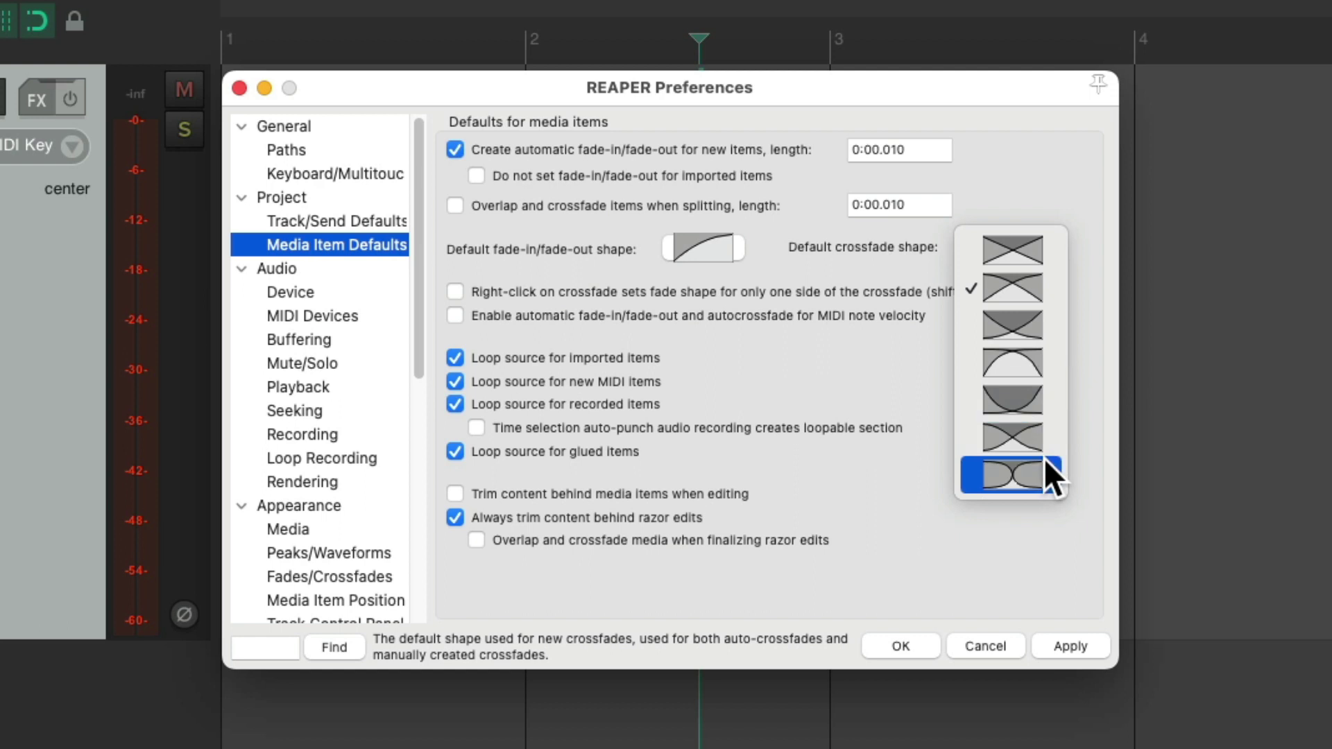
{"action": "left_click", "coordinate": [1047, 280]}
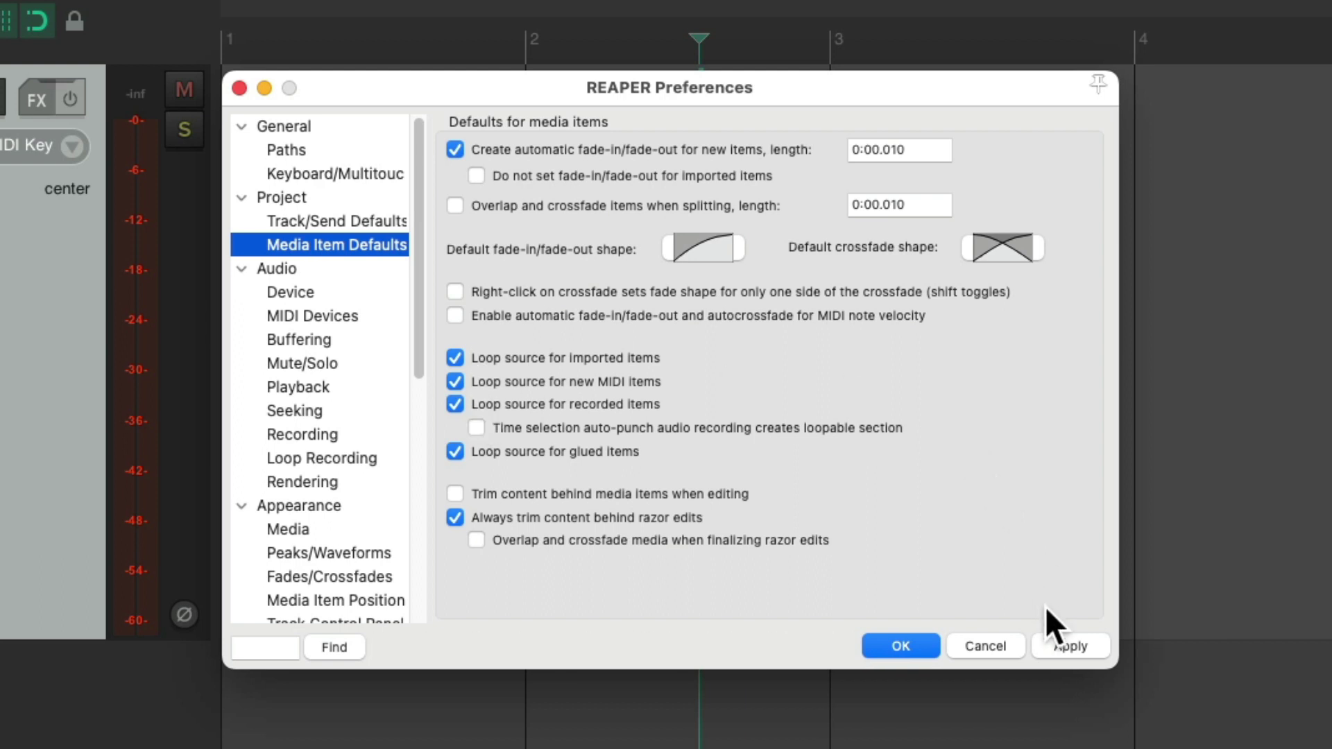
Apply the changed media item defaults in Preferences.
{"action": "left_click", "coordinate": [1052, 639]}
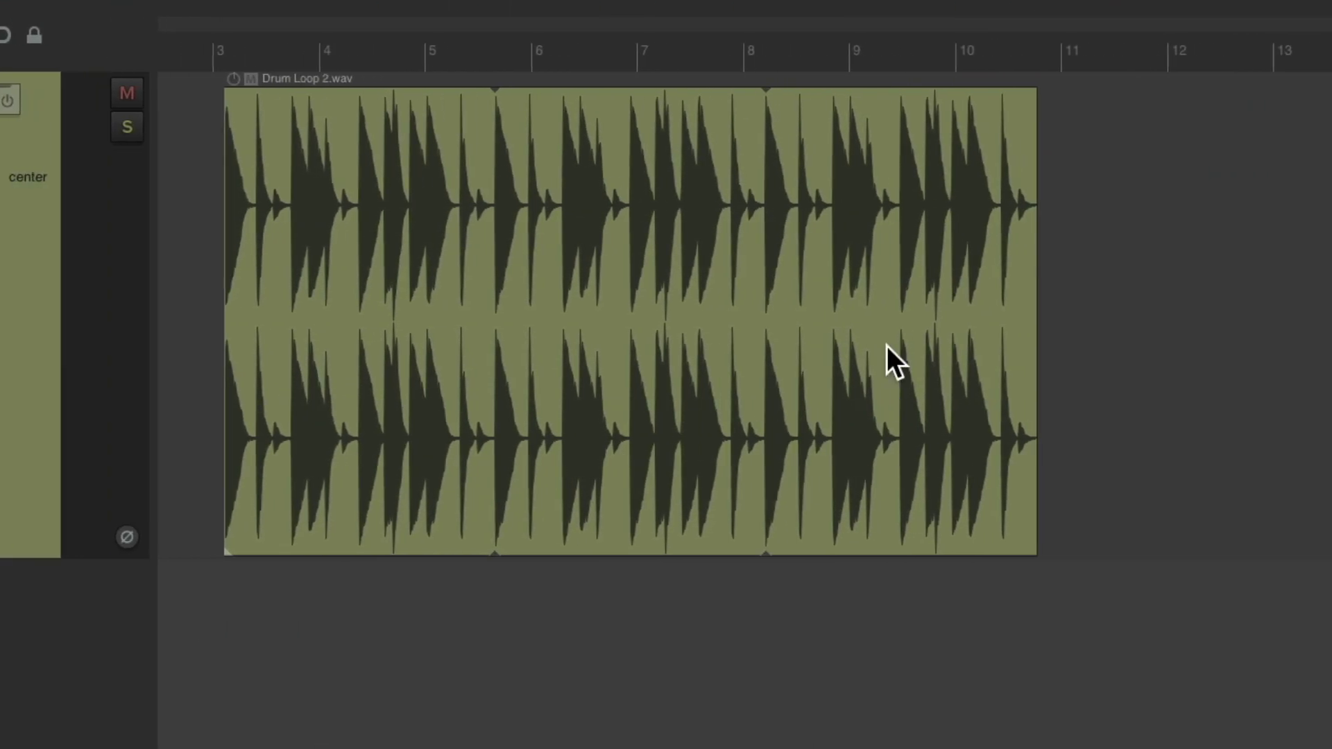
Turn off Loop item source for the Drum Loop 2.wav item.
{"action": "right_click", "coordinate": [886, 128]}
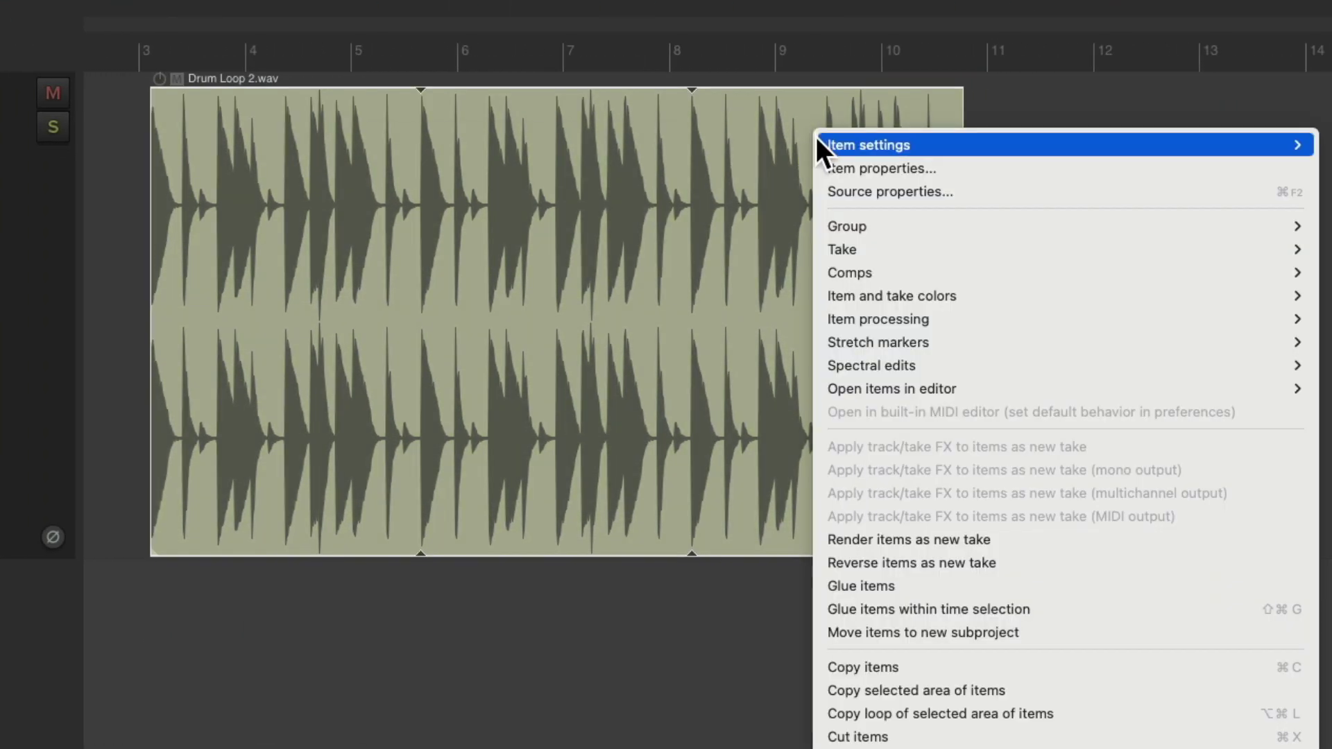
{"action": "mouse_move", "coordinate": [893, 139]}
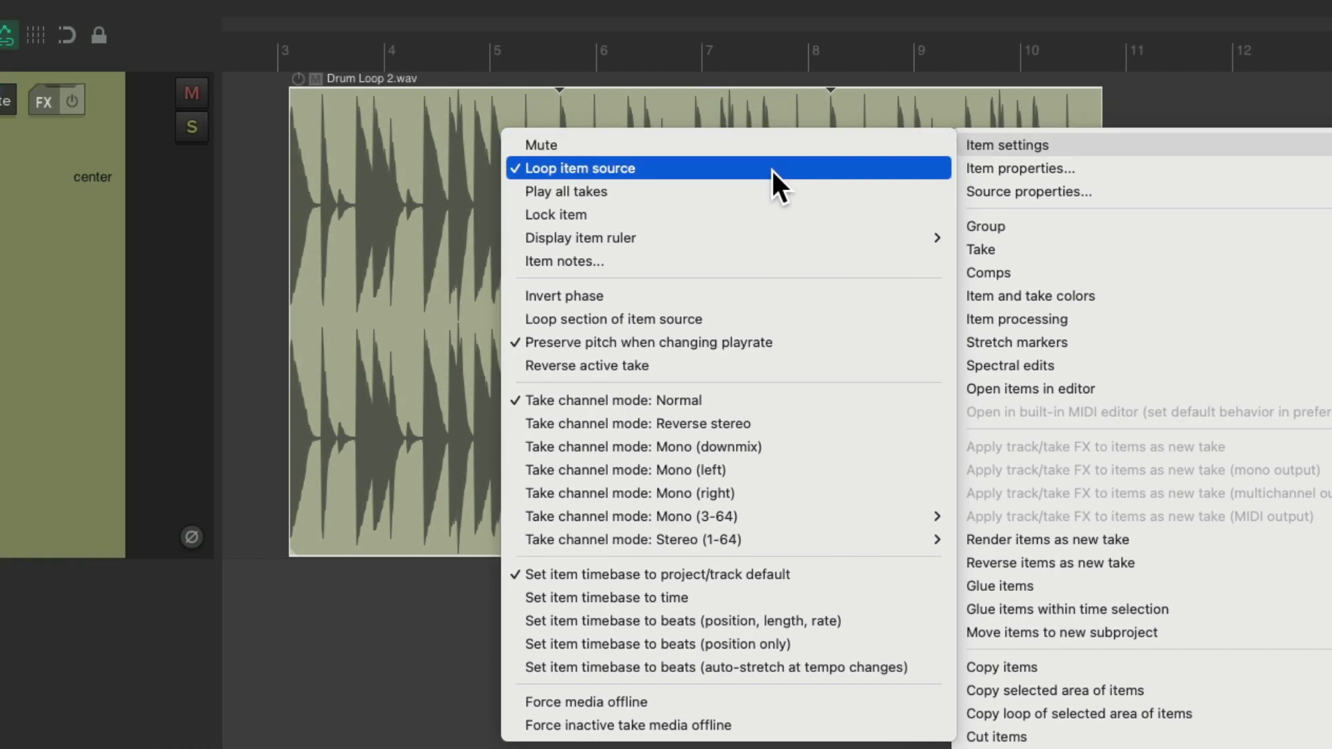
{"action": "left_click", "coordinate": [773, 171]}
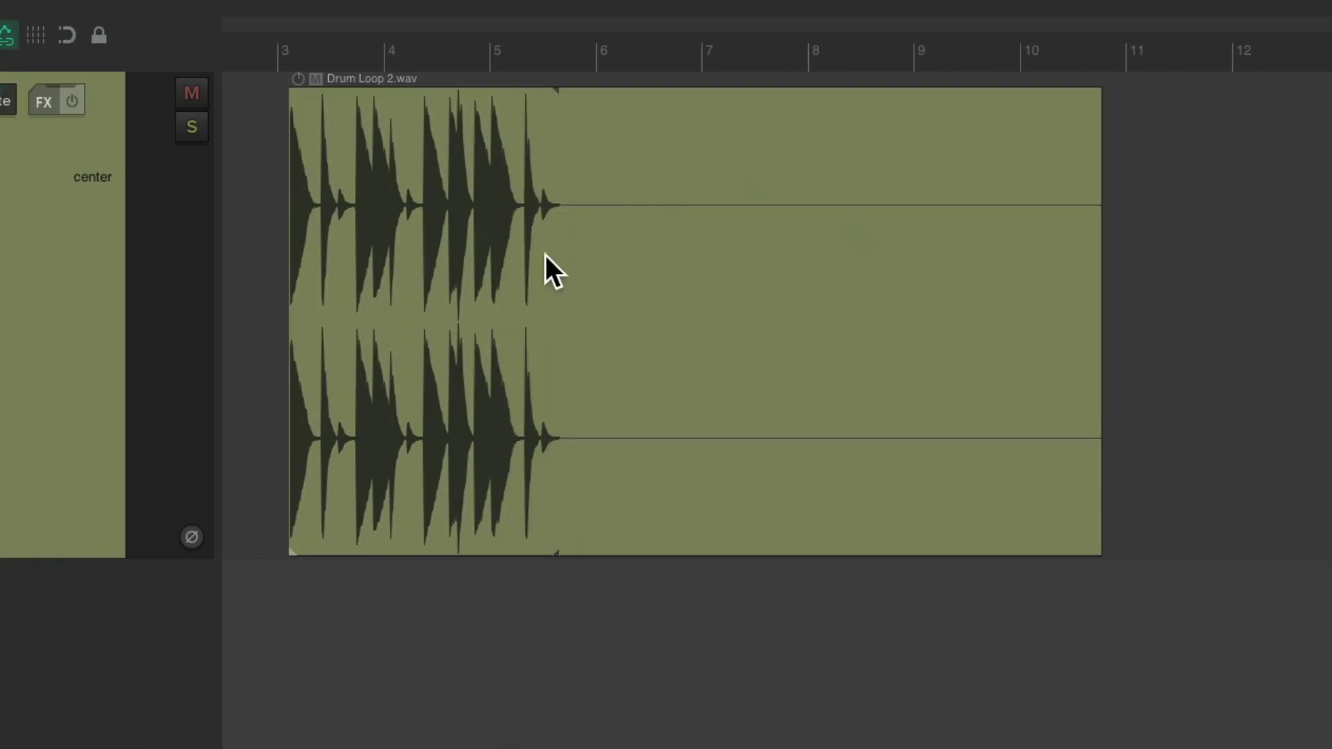
Turn Loop item source back on for the Drum Loop 2.wav item.
{"action": "right_click", "coordinate": [1086, 113]}
{"action": "mouse_move", "coordinate": [1093, 127]}
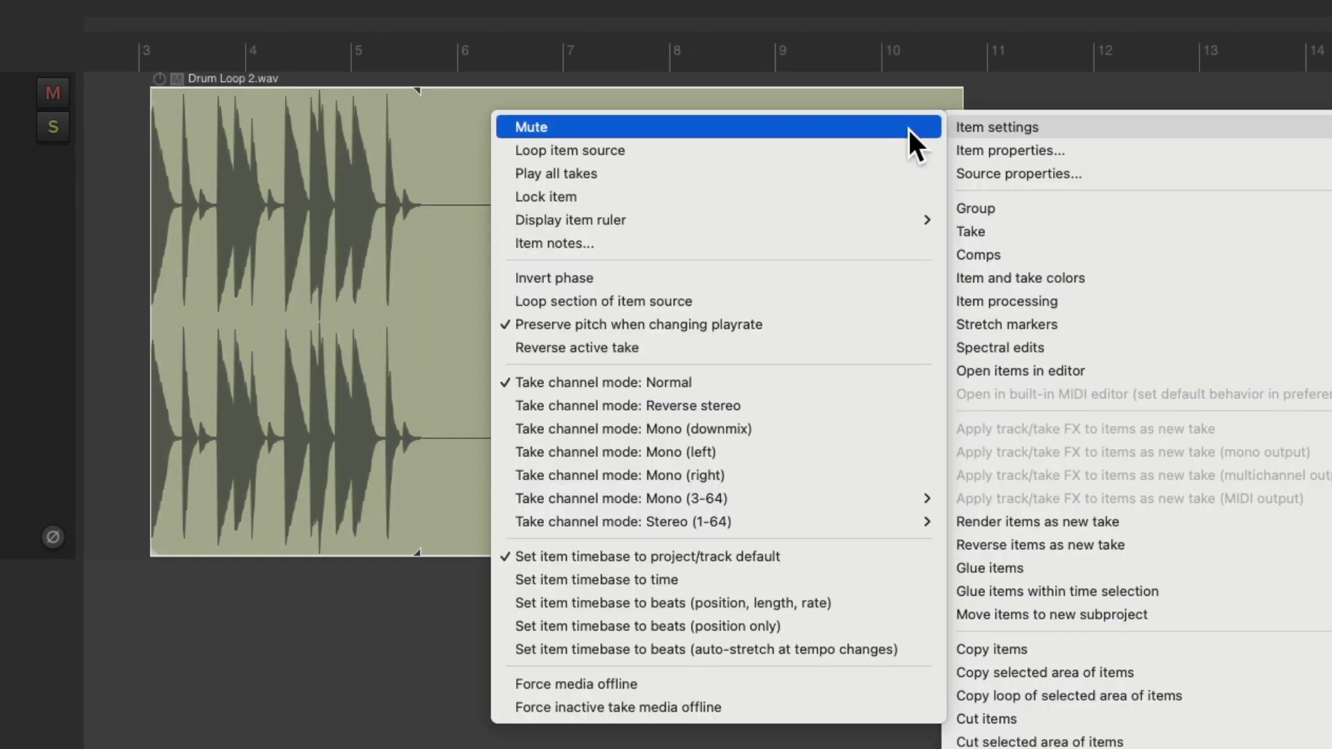
{"action": "left_click", "coordinate": [886, 151]}
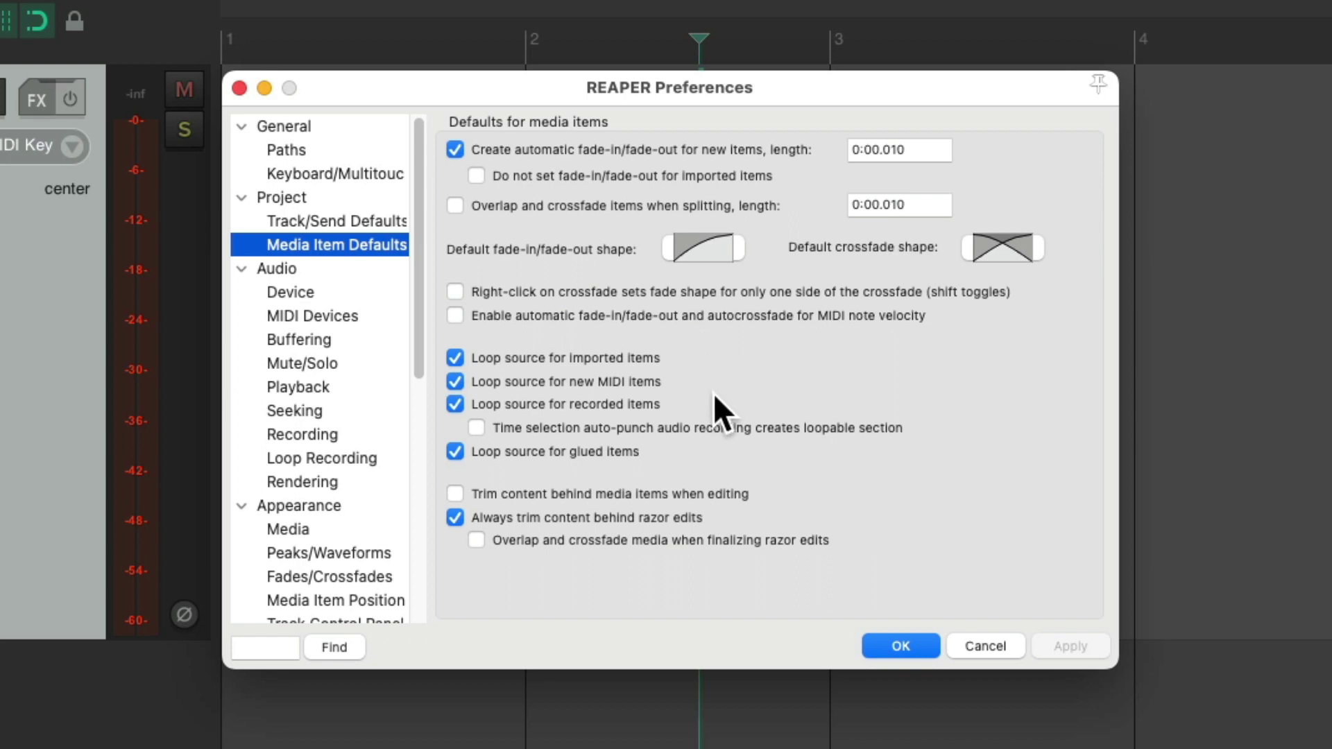
Save the preferences with OK and close the Preferences window.
{"action": "left_click", "coordinate": [901, 646]}
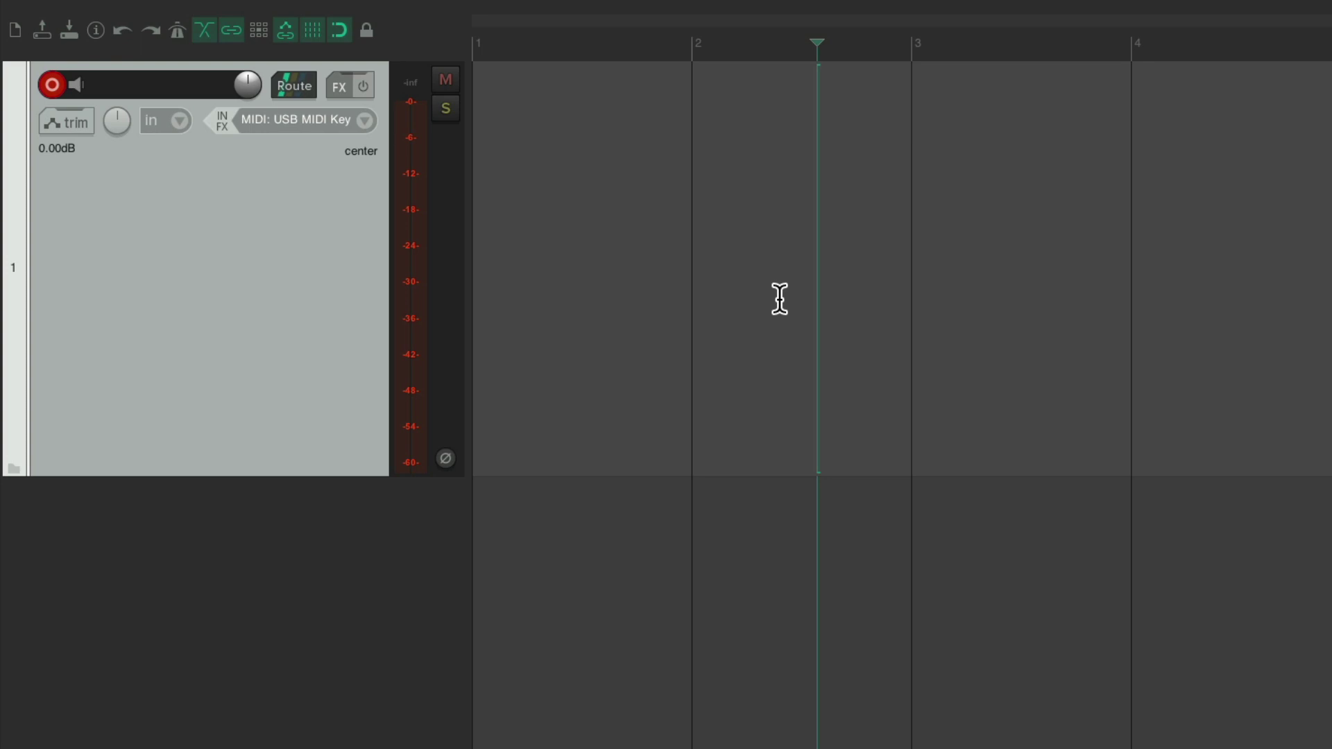
Open the action list from the Actions menu and filter it to 'scroll'.
{"action": "left_click", "coordinate": [626, 4]}
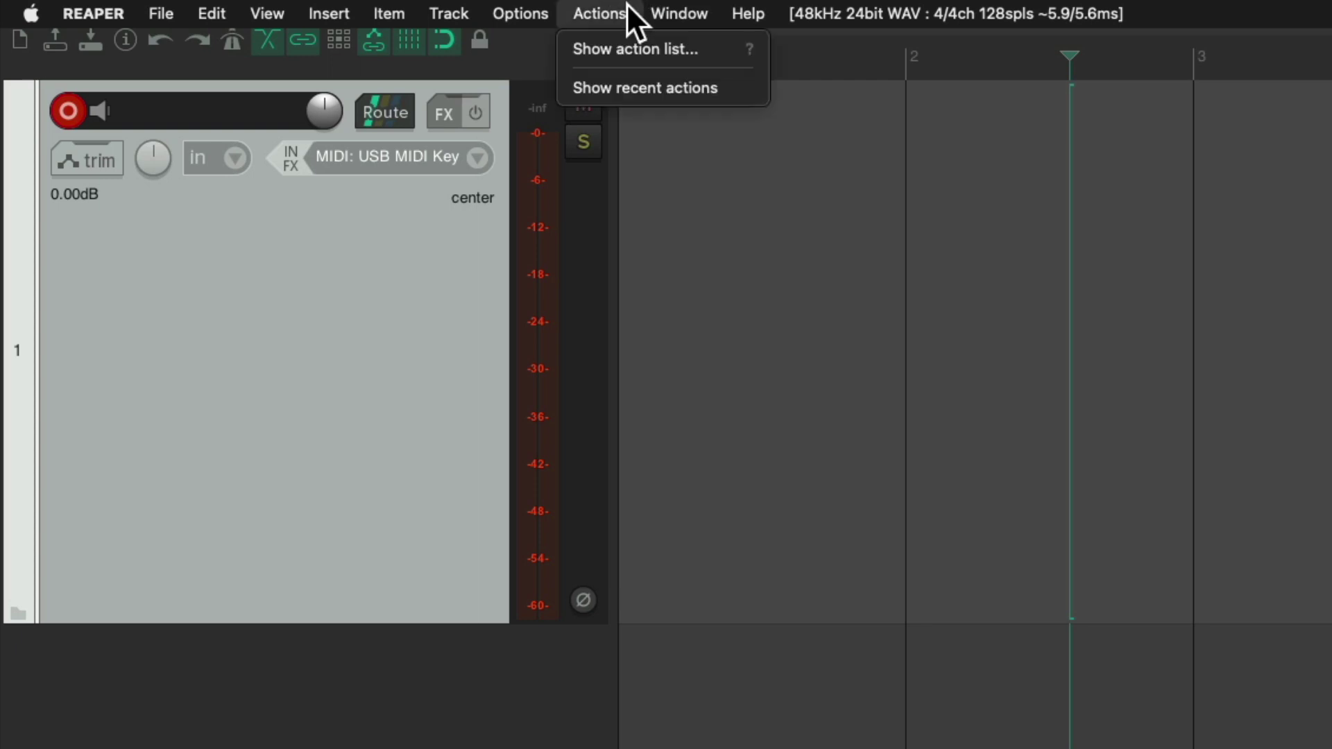
{"action": "left_click", "coordinate": [564, 46]}
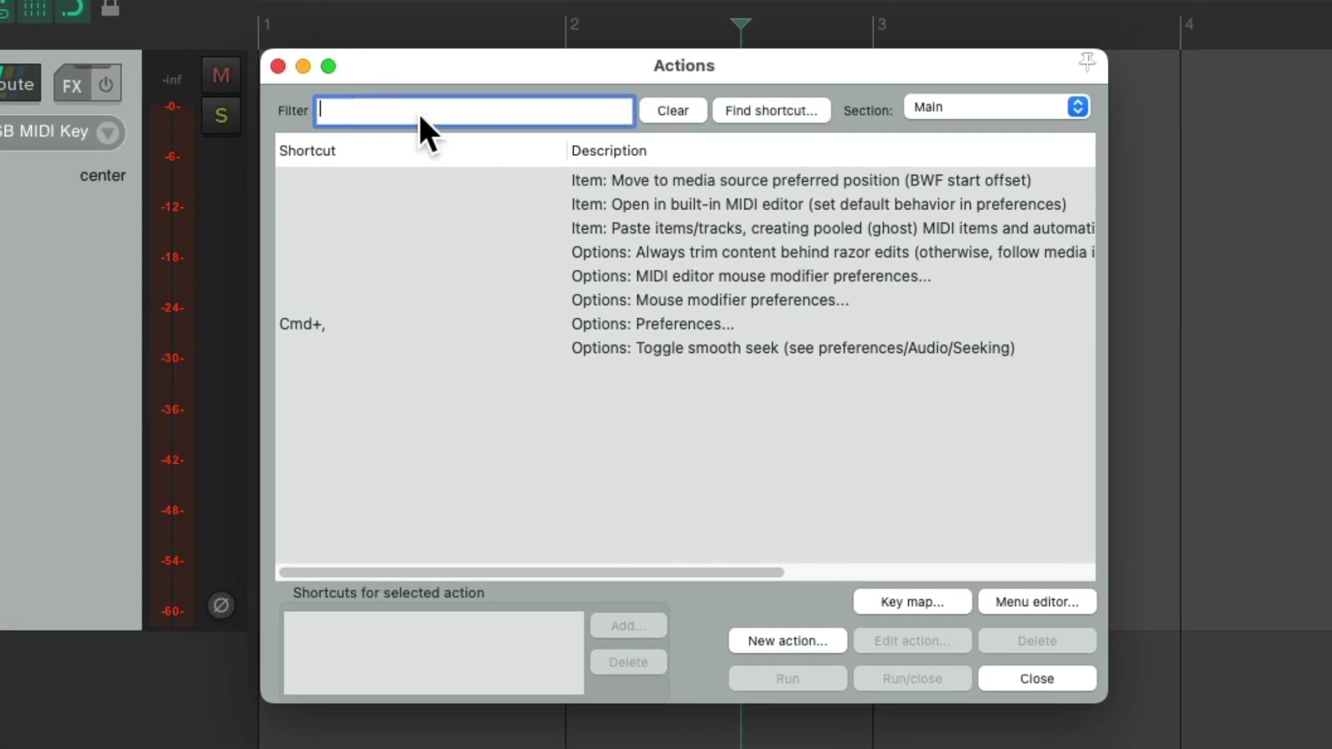
{"action": "type", "text": "scroll"}
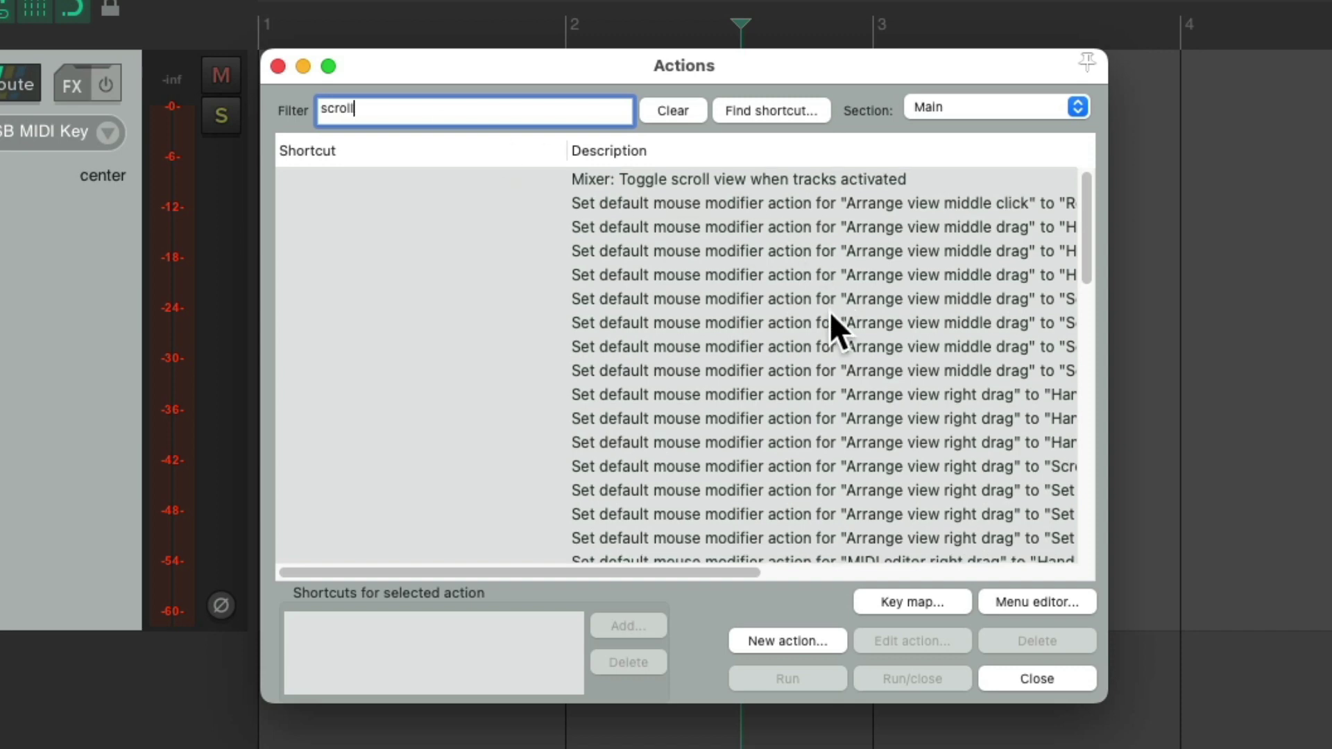
{"action": "scroll", "coordinate": [830, 326], "scroll_direction": "down", "scroll_amount": 15}
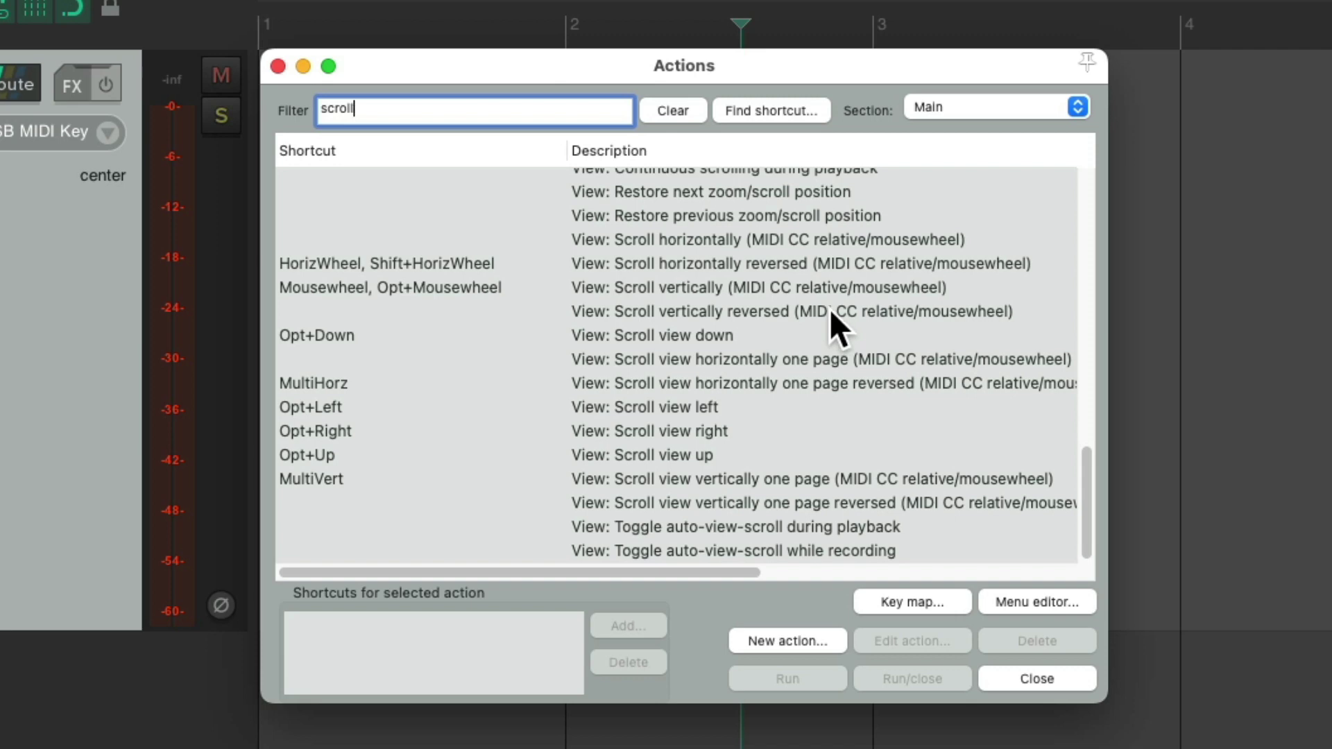
Inspect the shortcuts on View: Scroll horizontally and Scroll vertically (MIDI CC relative/mousewheel).
{"action": "left_click", "coordinate": [808, 240]}
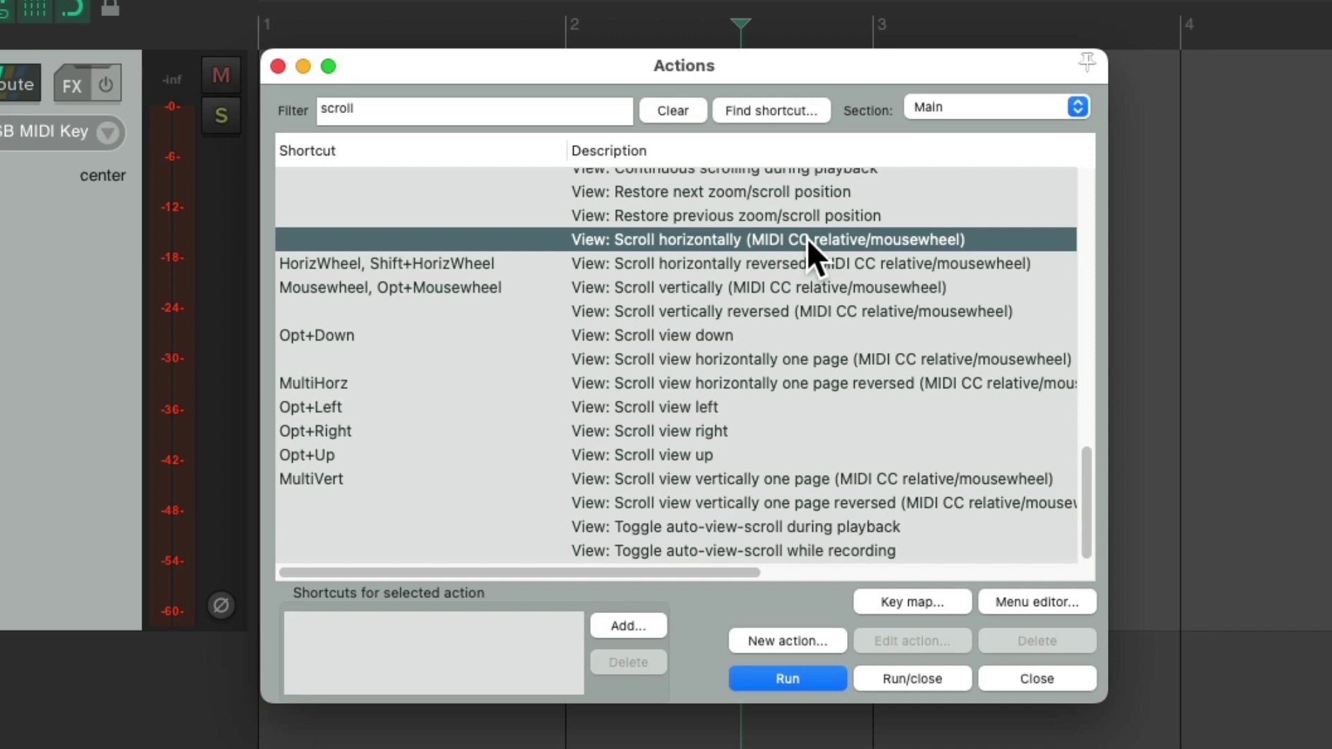
{"action": "left_click", "coordinate": [764, 286]}
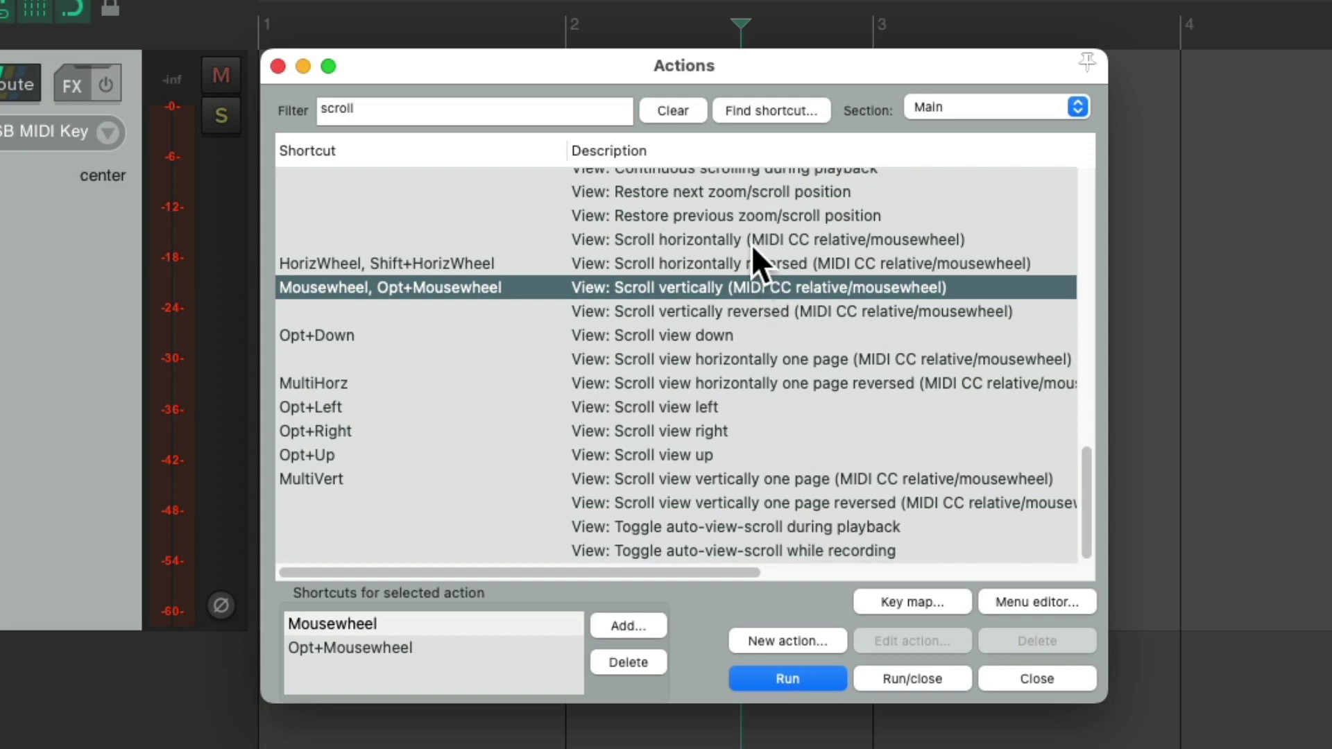
{"action": "left_click", "coordinate": [751, 242]}
{"action": "left_click", "coordinate": [638, 627]}
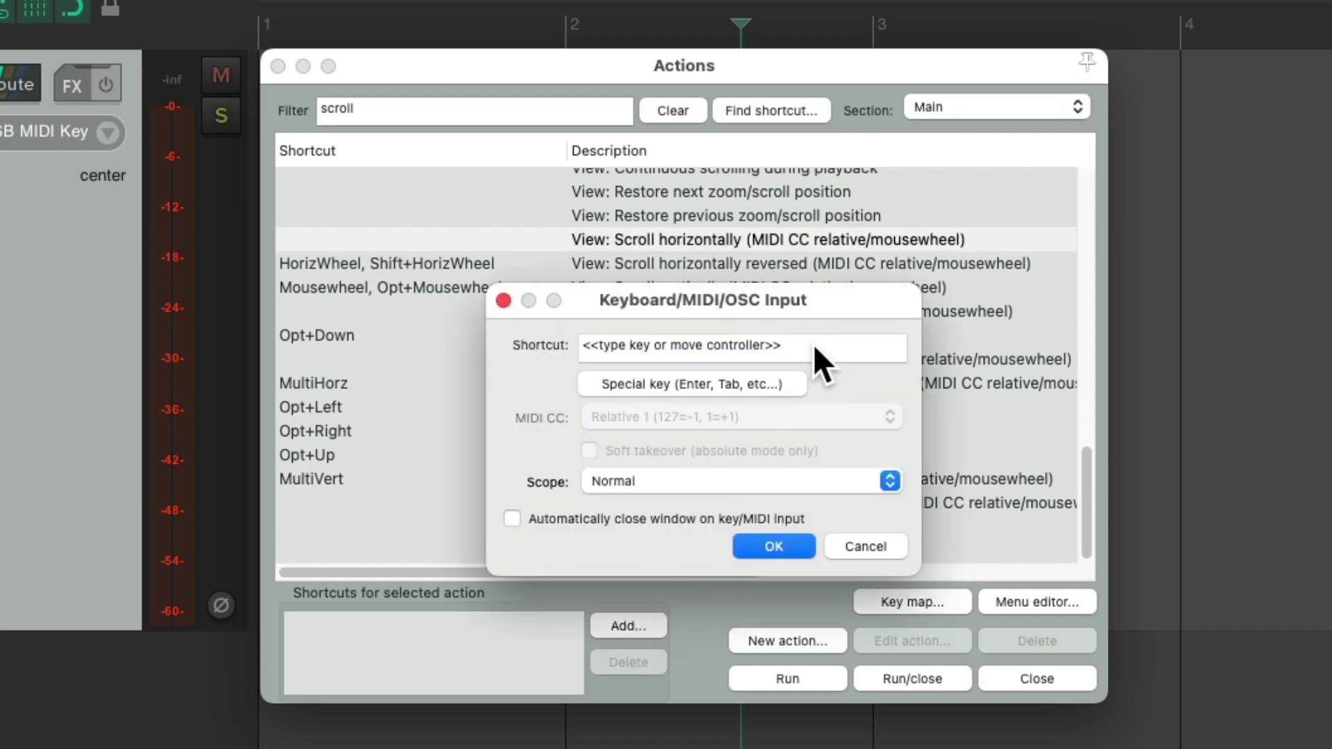
{"action": "scroll", "coordinate": [813, 344], "scroll_direction": "down", "scroll_amount": 1}
{"action": "scroll", "coordinate": [813, 345], "scroll_direction": "right", "scroll_amount": 1}
{"action": "scroll", "coordinate": [814, 344], "scroll_direction": "down", "scroll_amount": 1, "text": "super"}
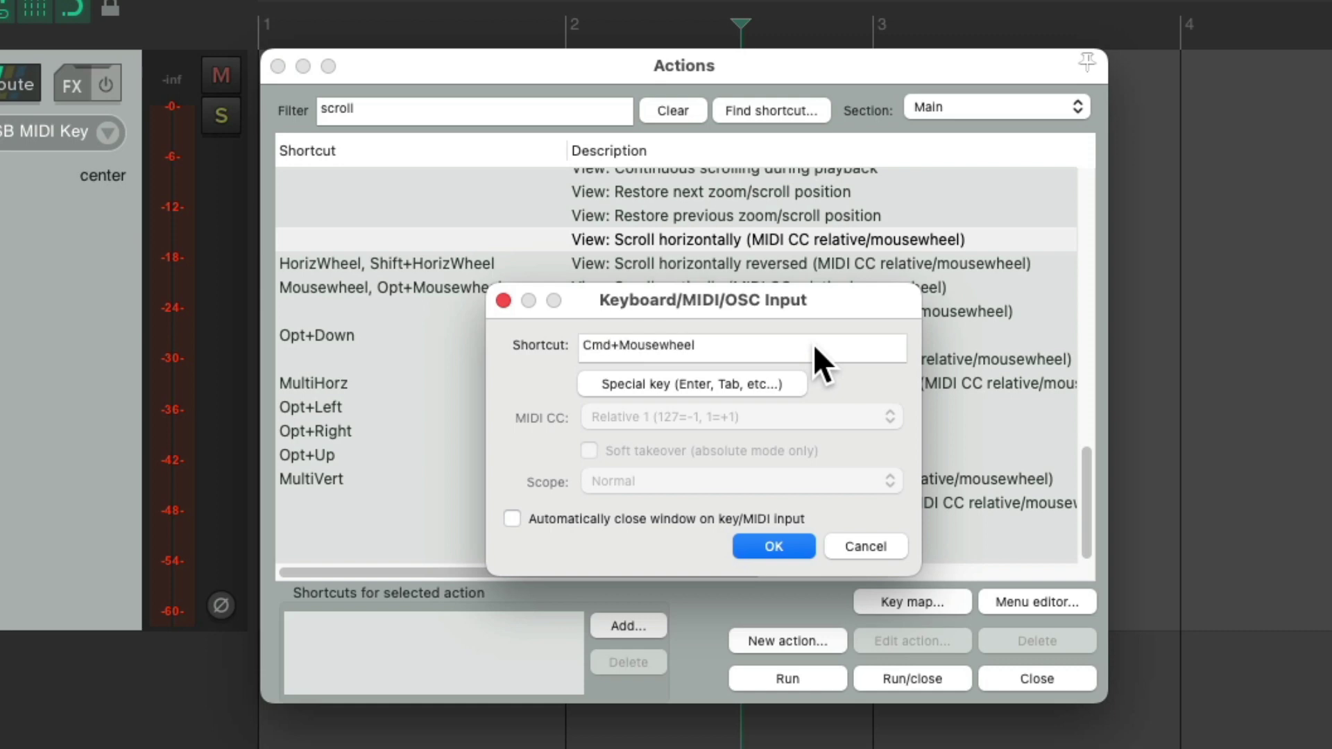
{"action": "scroll", "coordinate": [813, 345], "scroll_direction": "down", "scroll_amount": 1, "text": "alt"}
{"action": "scroll", "coordinate": [814, 344], "scroll_direction": "down", "scroll_amount": 1, "text": "ctrl"}
{"action": "scroll", "coordinate": [813, 344], "scroll_direction": "down", "scroll_amount": 1, "text": "shift"}
{"action": "left_click", "coordinate": [869, 547]}
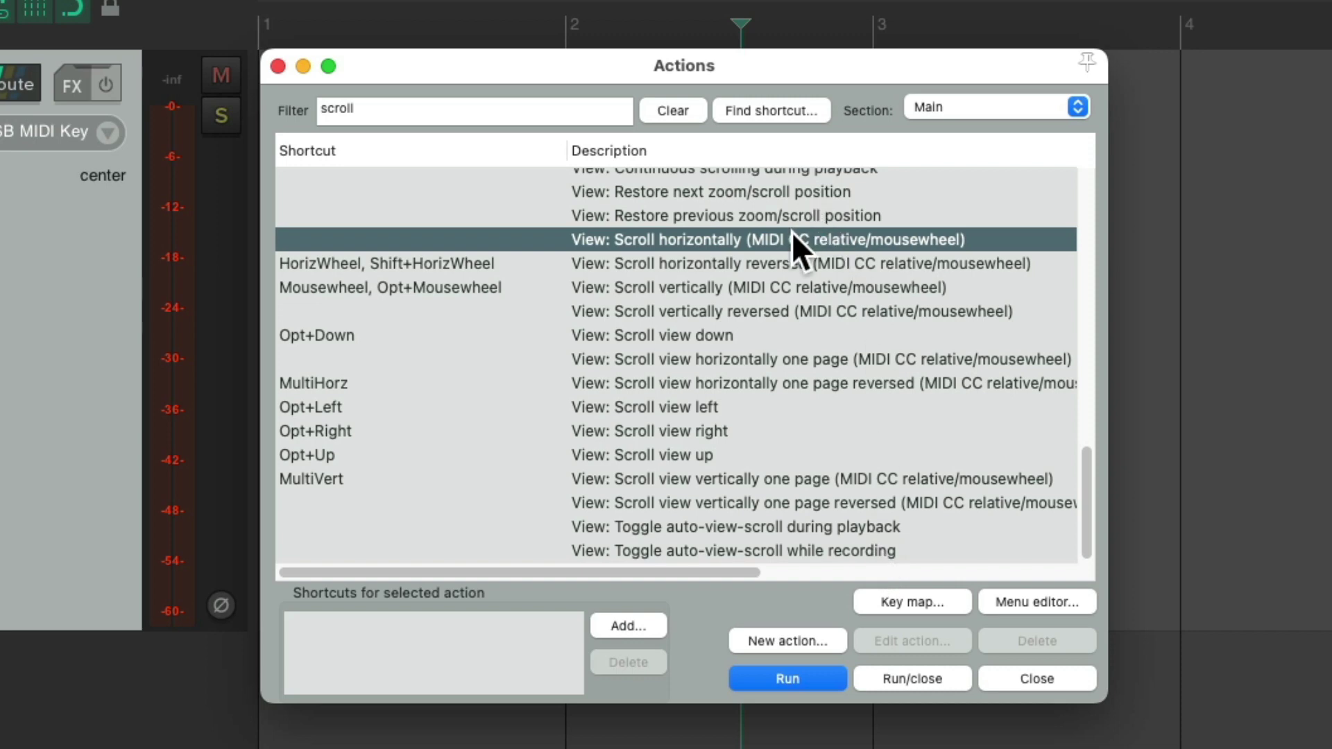
{"action": "left_click", "coordinate": [798, 286]}
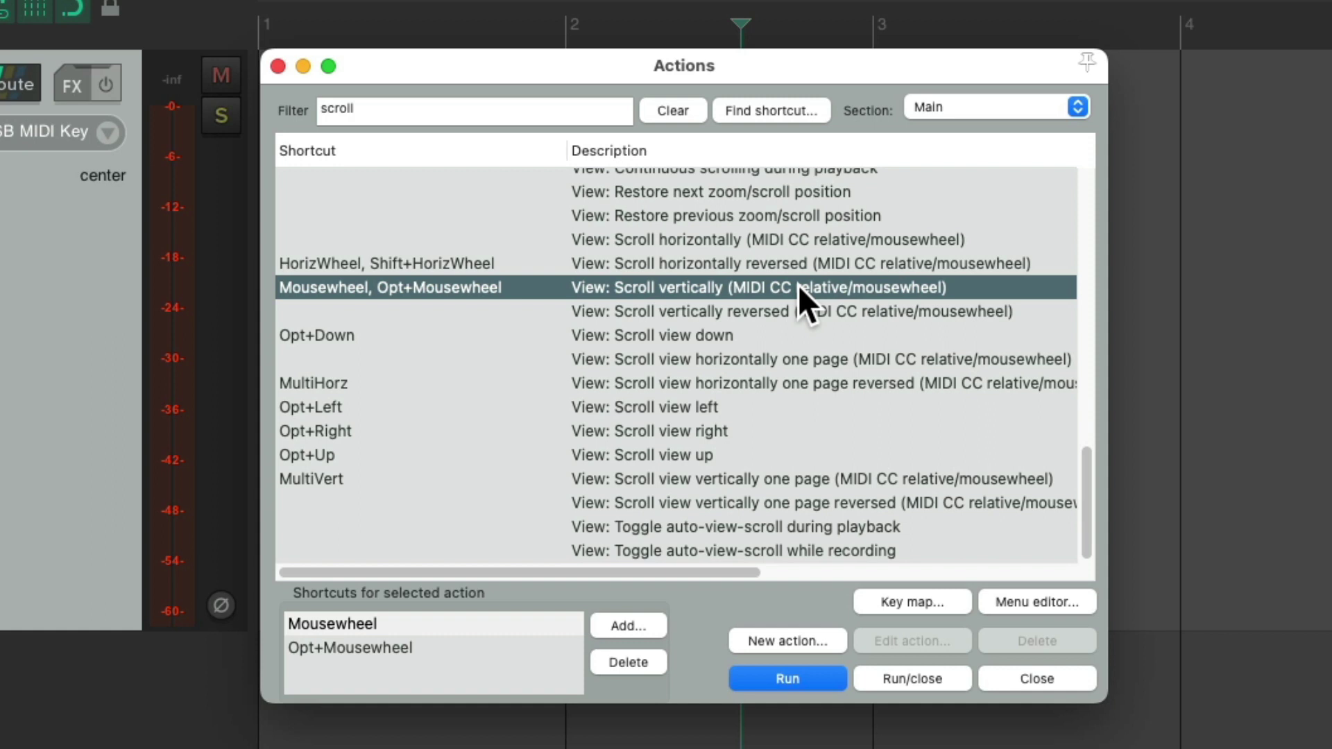
{"action": "left_click", "coordinate": [801, 258]}
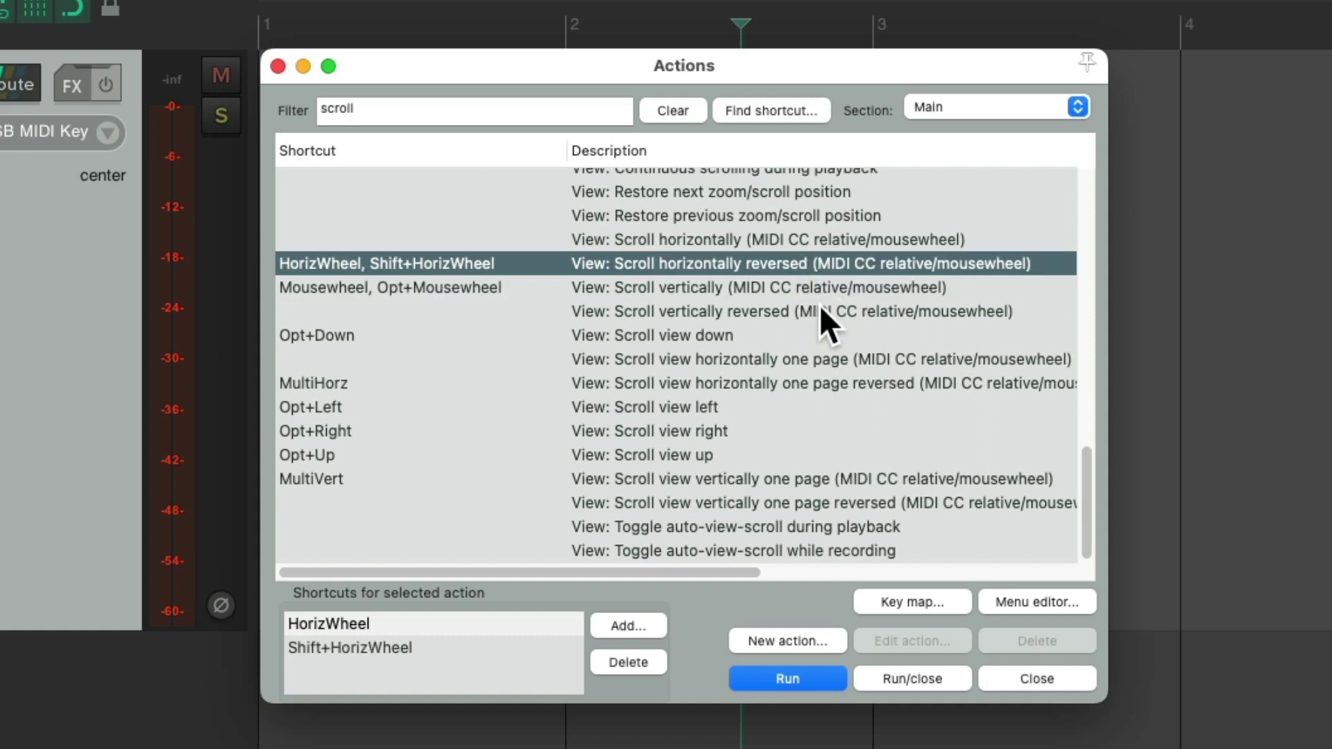
{"action": "left_click", "coordinate": [820, 304]}
{"action": "left_click", "coordinate": [812, 265]}
{"action": "left_click", "coordinate": [815, 310]}
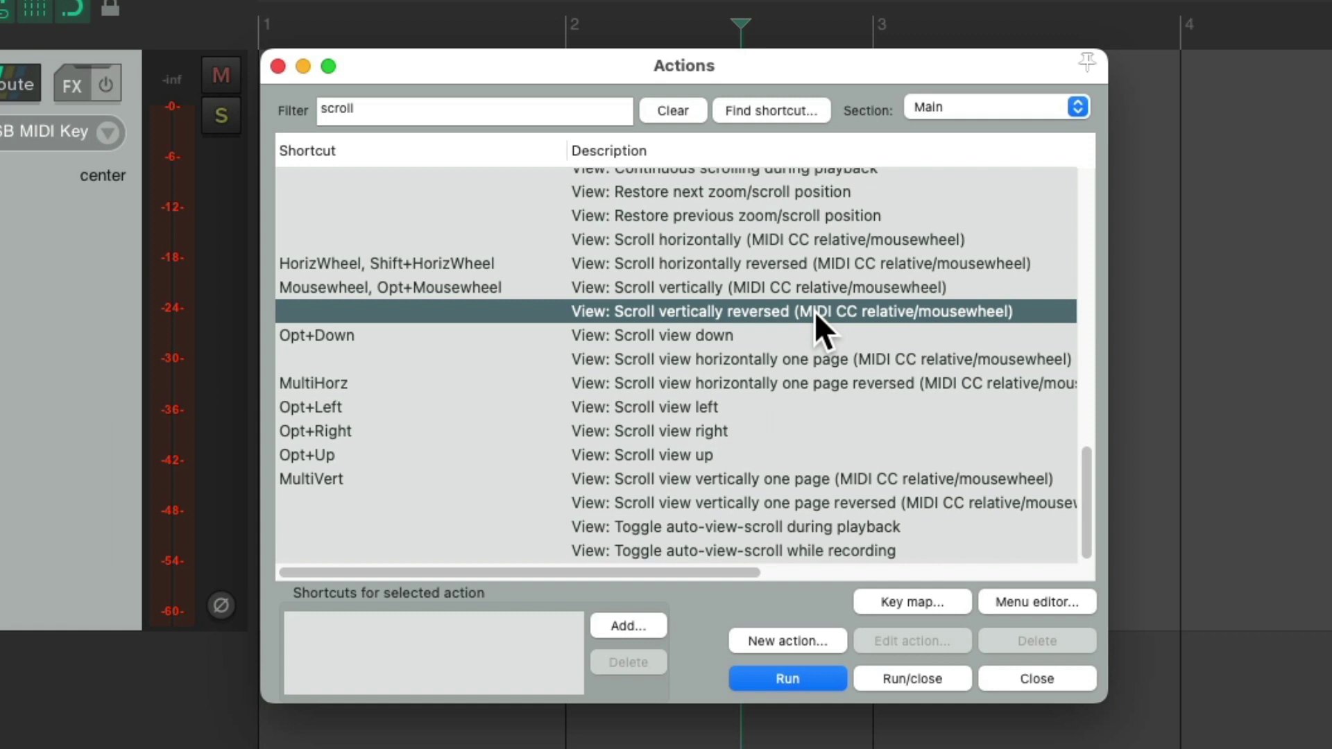
Filter the actions to 'zoom' and compare horizontal and vertical mousewheel zoom shortcuts.
{"action": "left_click", "coordinate": [464, 110]}
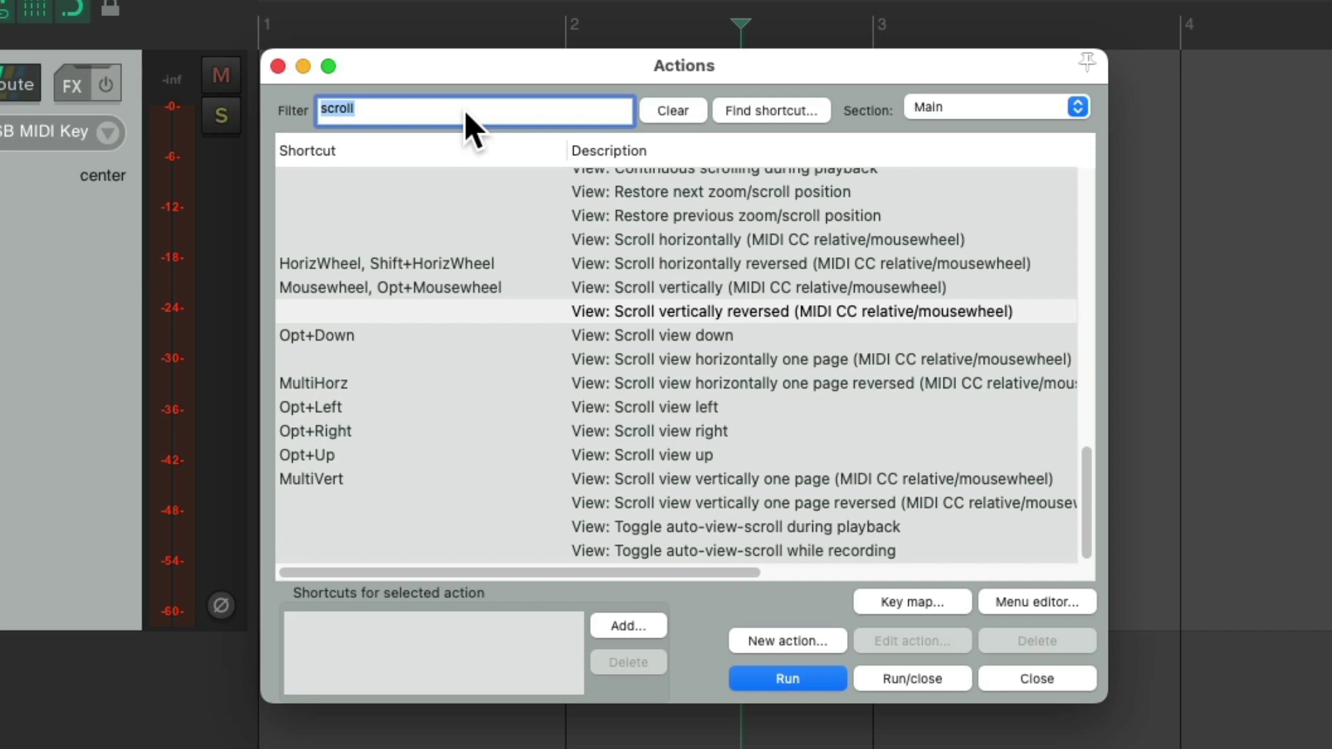
{"action": "type", "text": "zoom"}
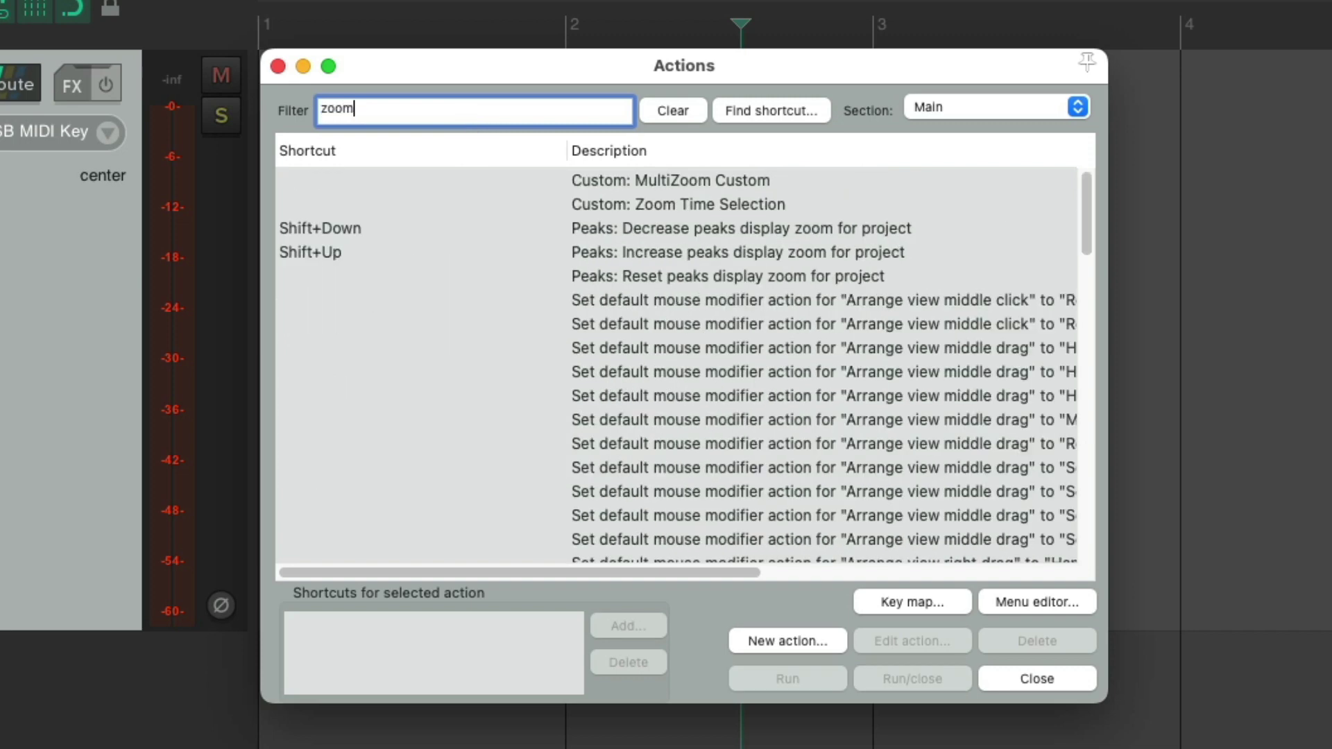
{"action": "scroll", "coordinate": [826, 361], "scroll_direction": "down", "scroll_amount": 15}
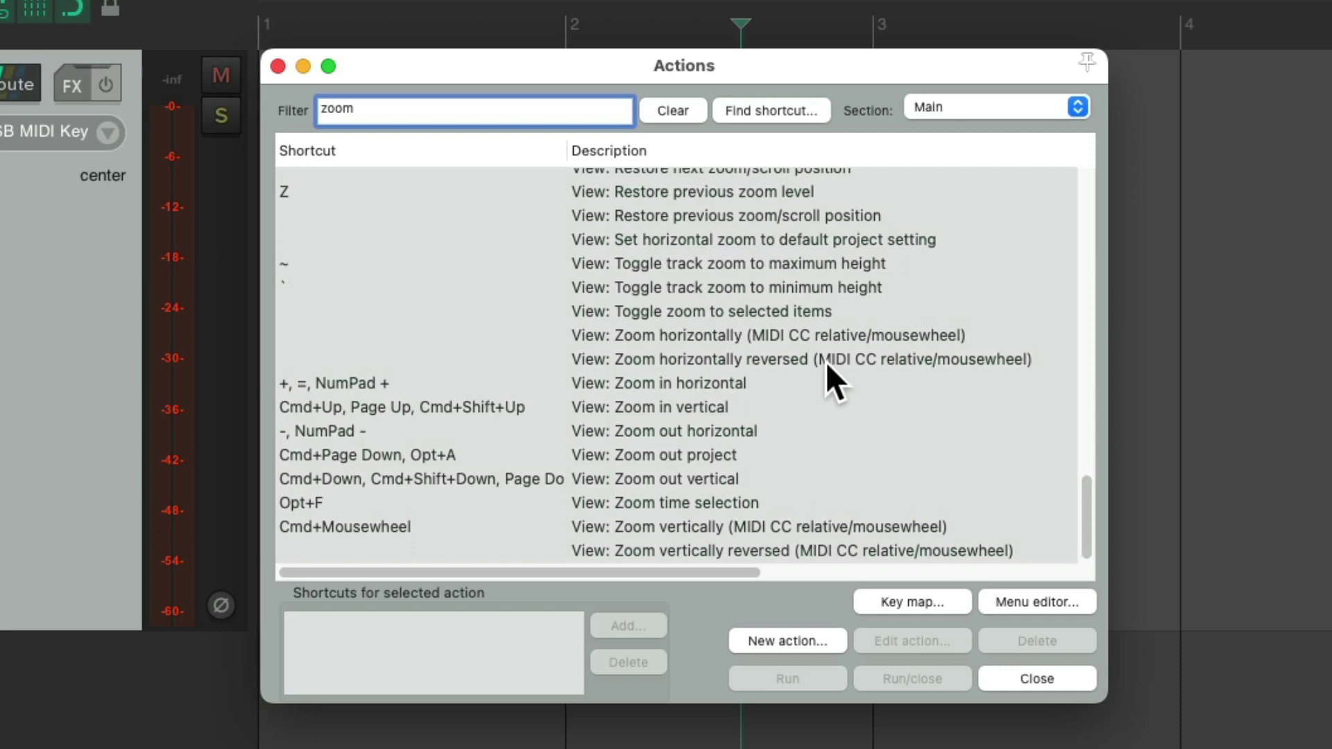
{"action": "left_click", "coordinate": [802, 333]}
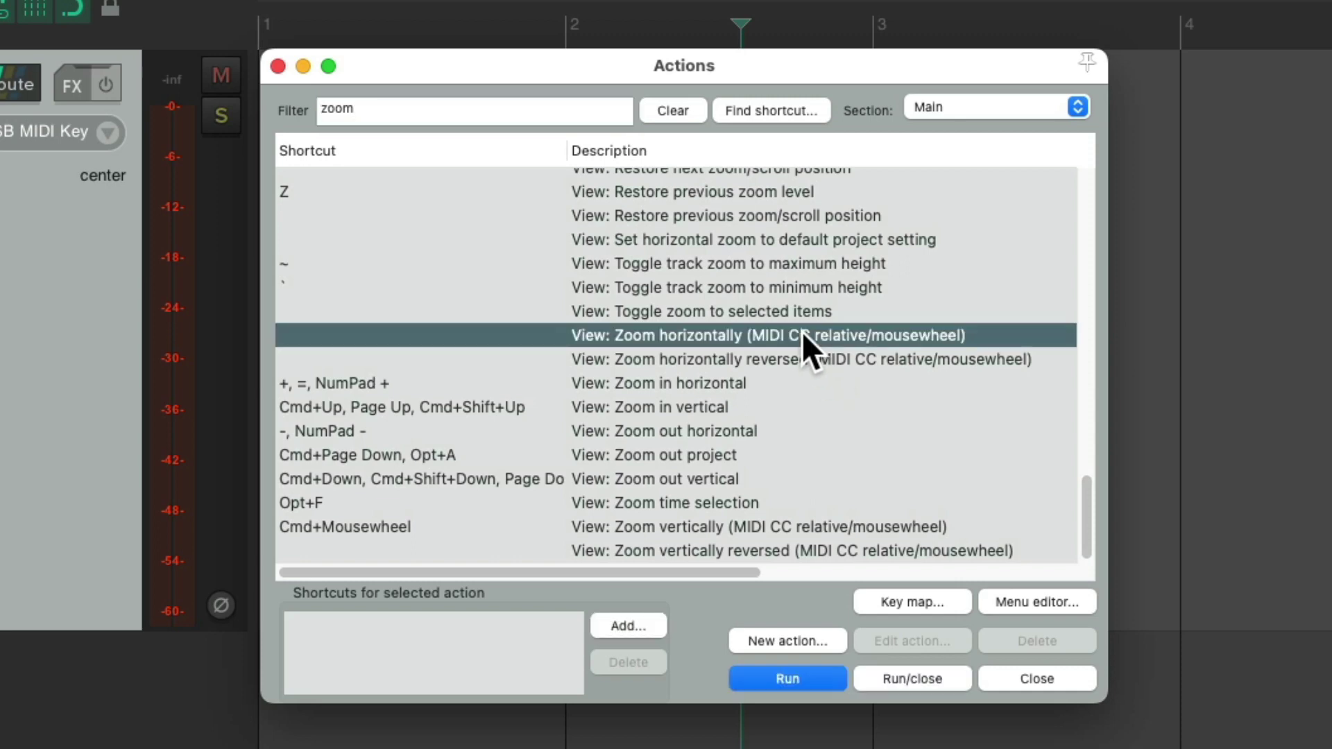
{"action": "left_click", "coordinate": [816, 526]}
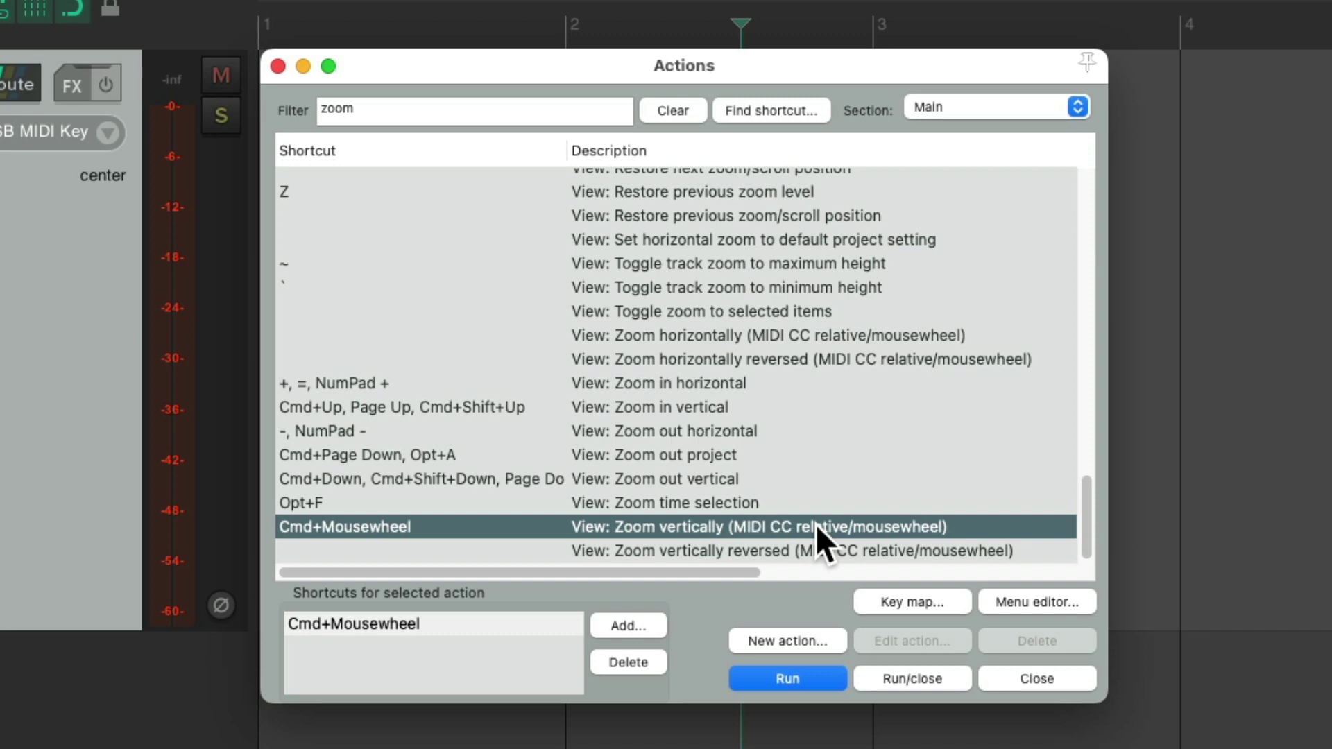
{"action": "left_click", "coordinate": [771, 331]}
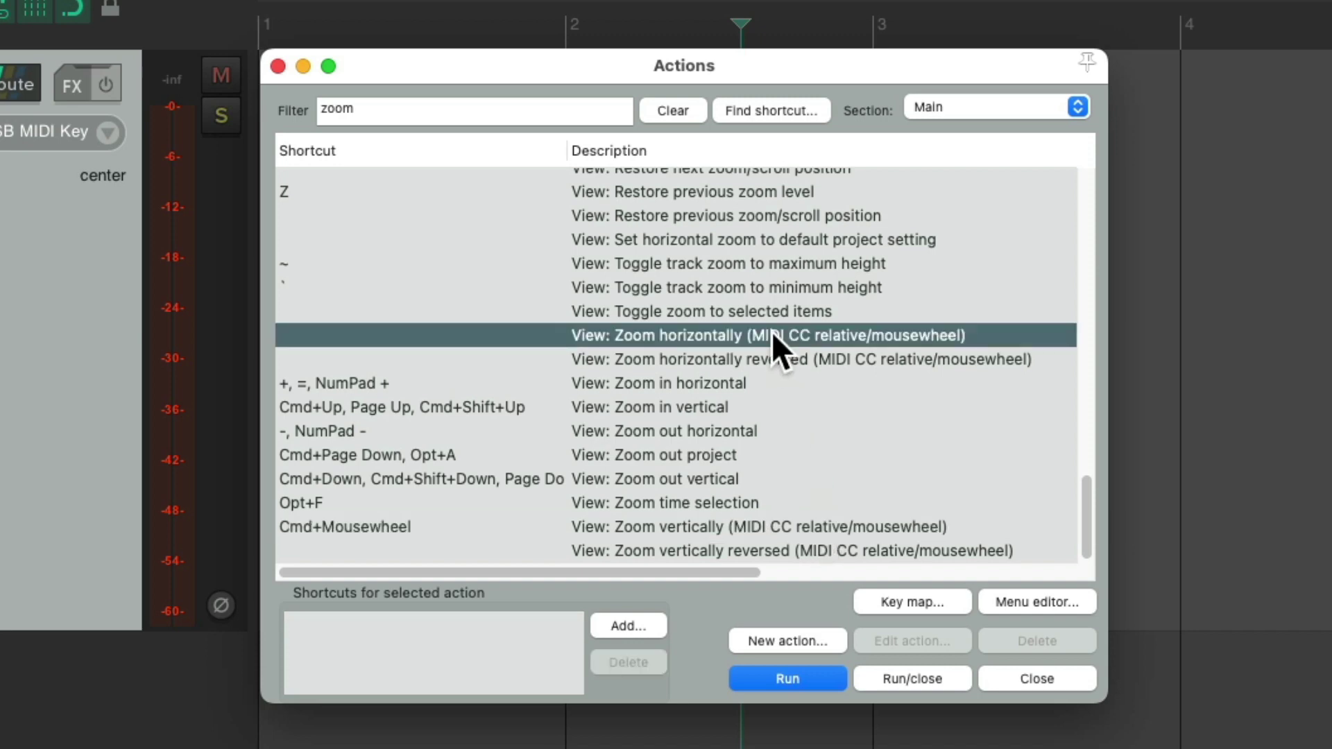
Add a Cmd+Mousewheel shortcut to View: Zoom horizontally (MIDI CC relative/mousewheel).
{"action": "left_click", "coordinate": [646, 621]}
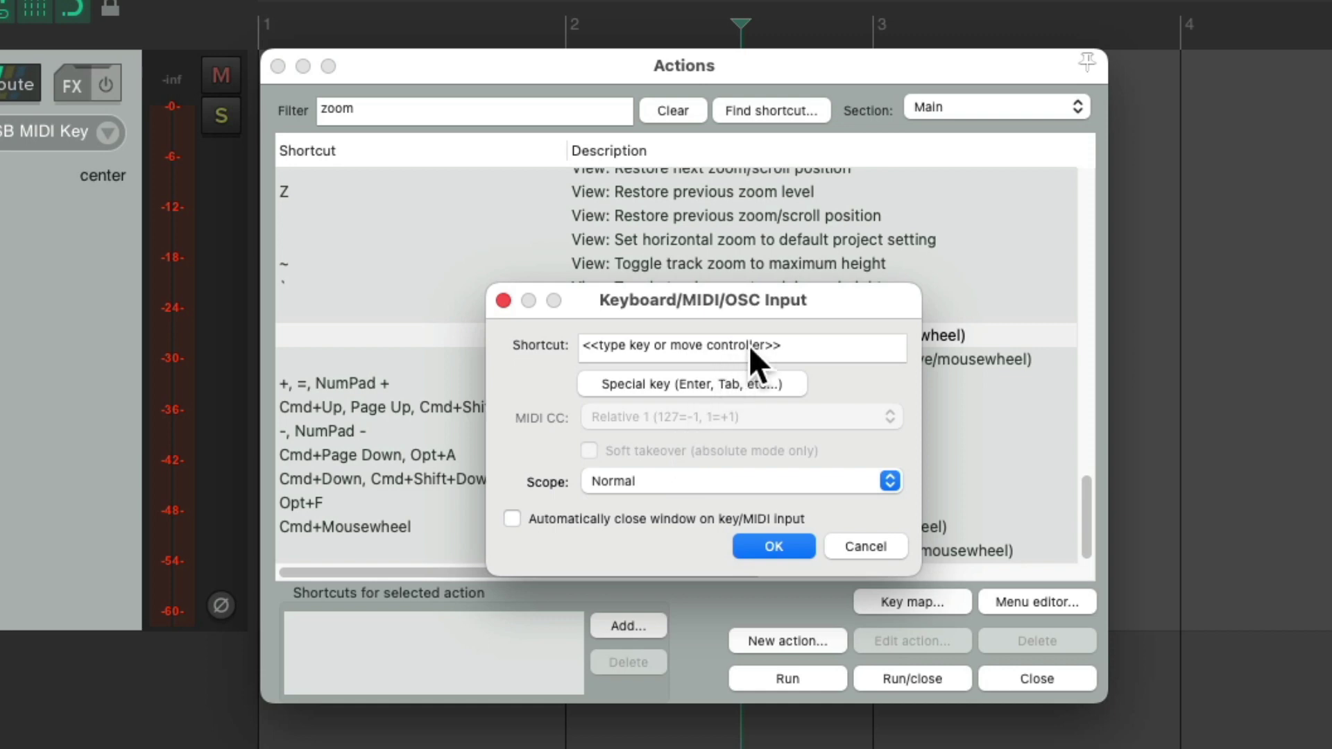
{"action": "scroll", "coordinate": [748, 344], "scroll_direction": "down", "scroll_amount": 2}
{"action": "scroll", "coordinate": [748, 344], "scroll_direction": "down", "scroll_amount": 1, "text": "super"}
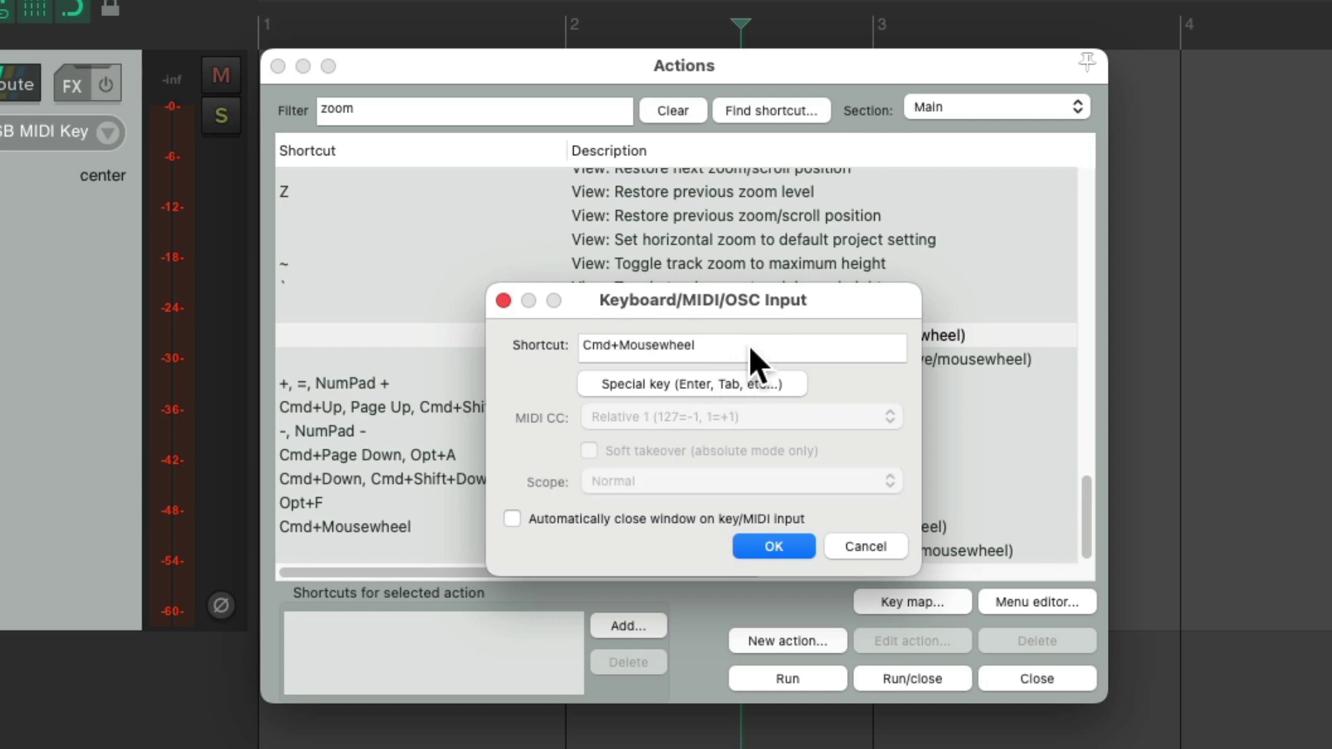
Cancel the shortcut entry, review the reversed zoom actions, and reselect View: Zoom horizontally.
{"action": "left_click", "coordinate": [866, 547]}
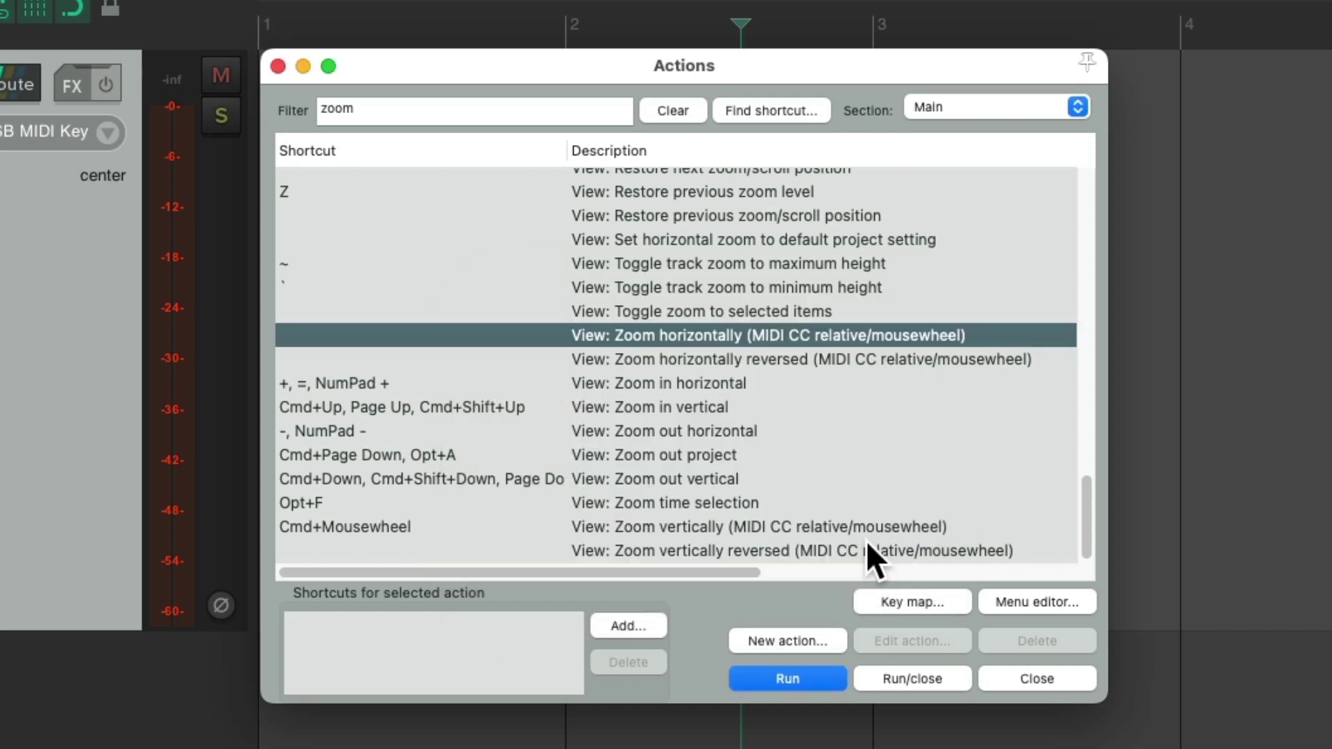
{"action": "left_click", "coordinate": [826, 359]}
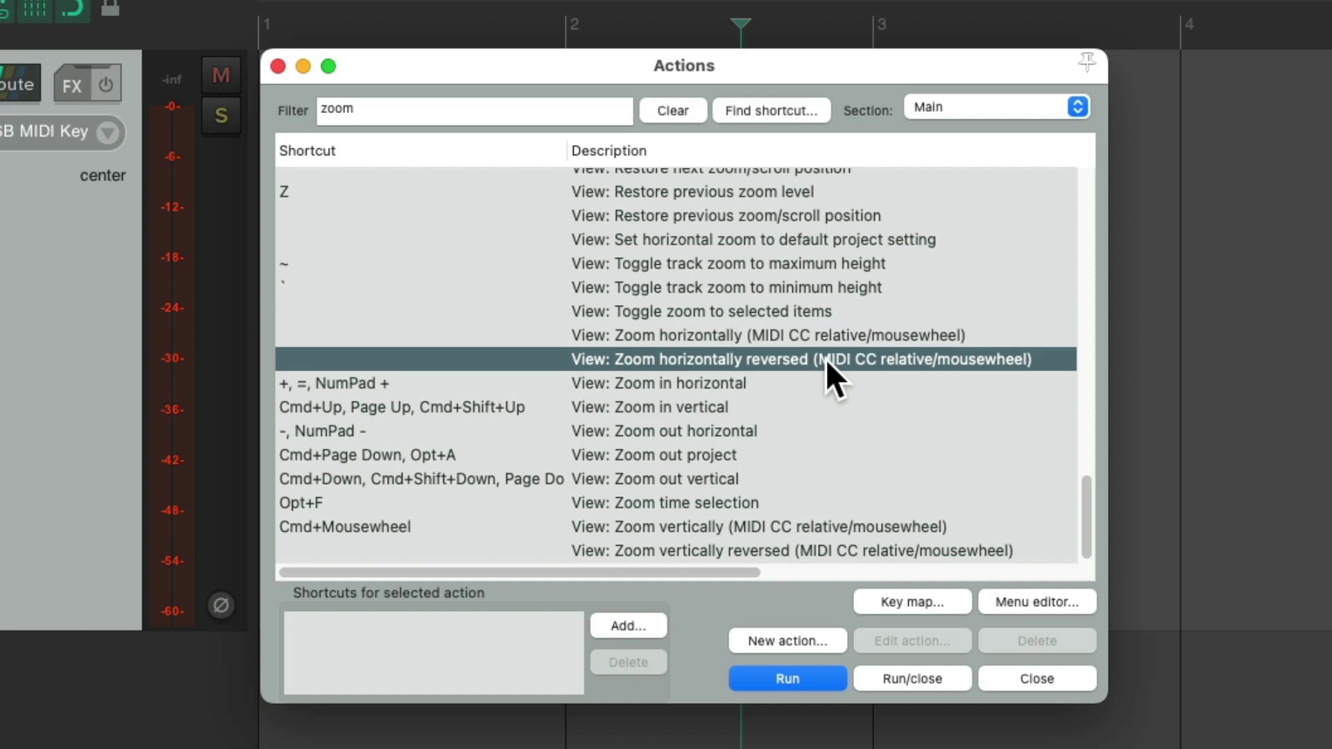
{"action": "left_click", "coordinate": [809, 550]}
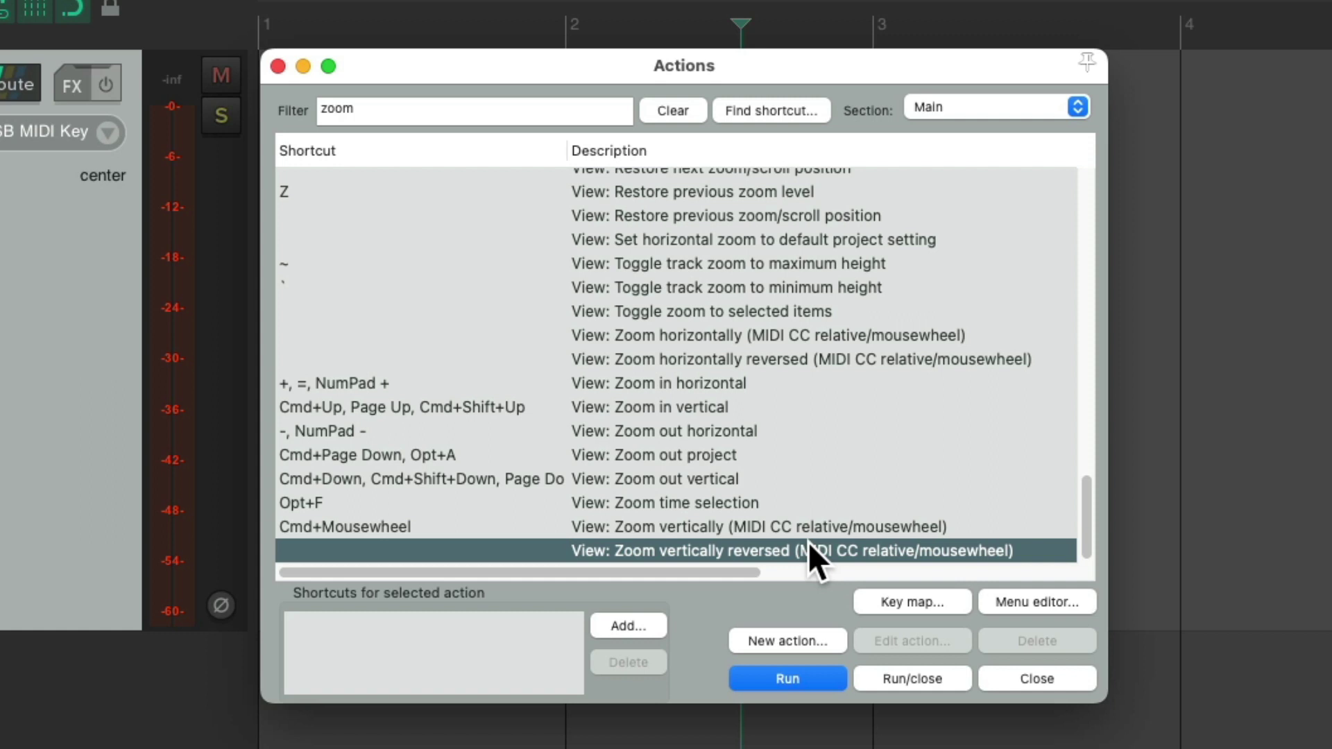
{"action": "left_click", "coordinate": [748, 334]}
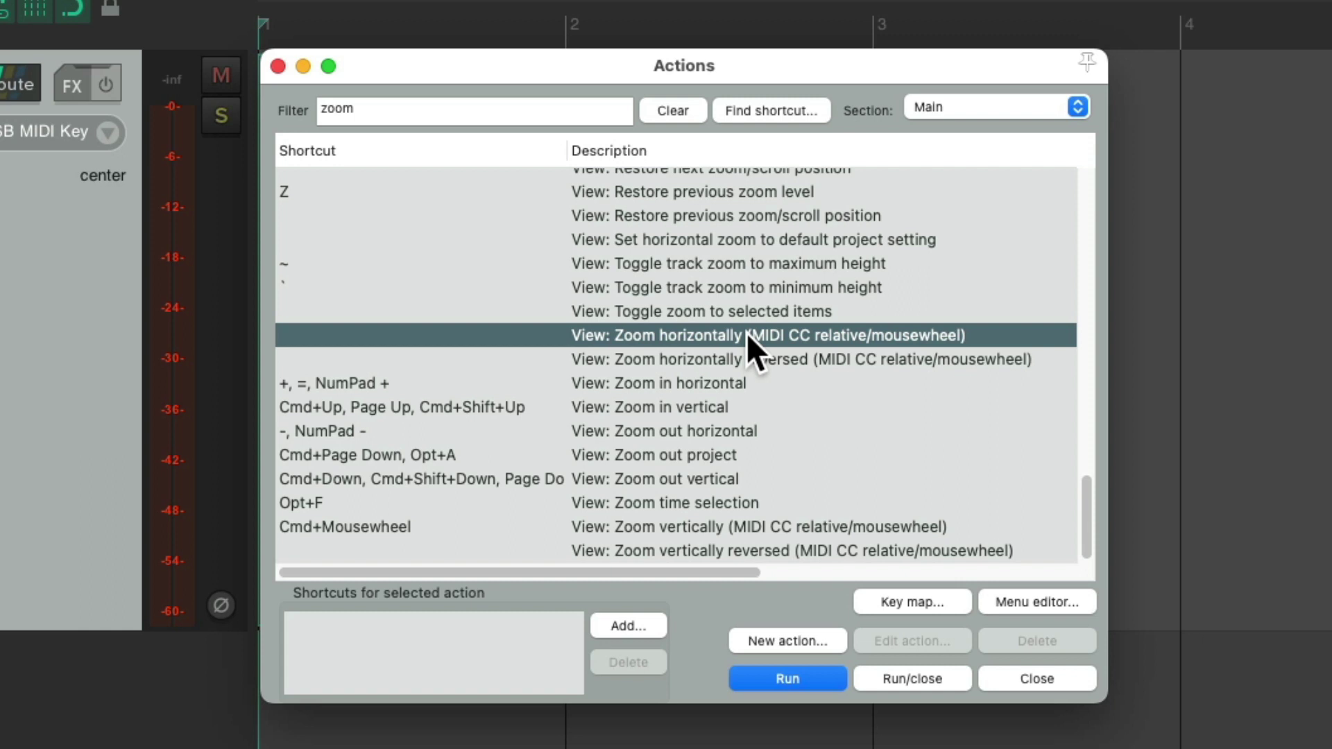
Create a new custom action from horizontal mousewheel zoom and filter its list to 'modify'.
{"action": "left_click", "coordinate": [826, 640]}
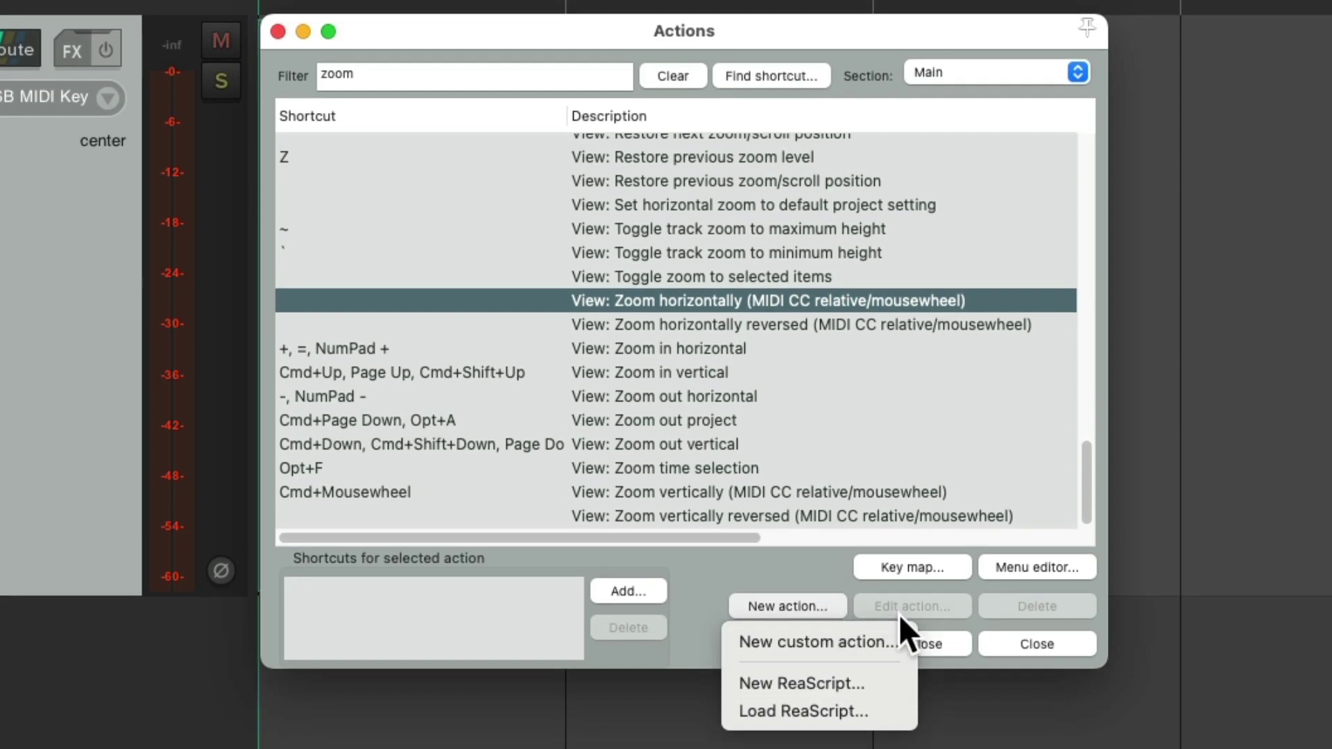
{"action": "left_click", "coordinate": [900, 635]}
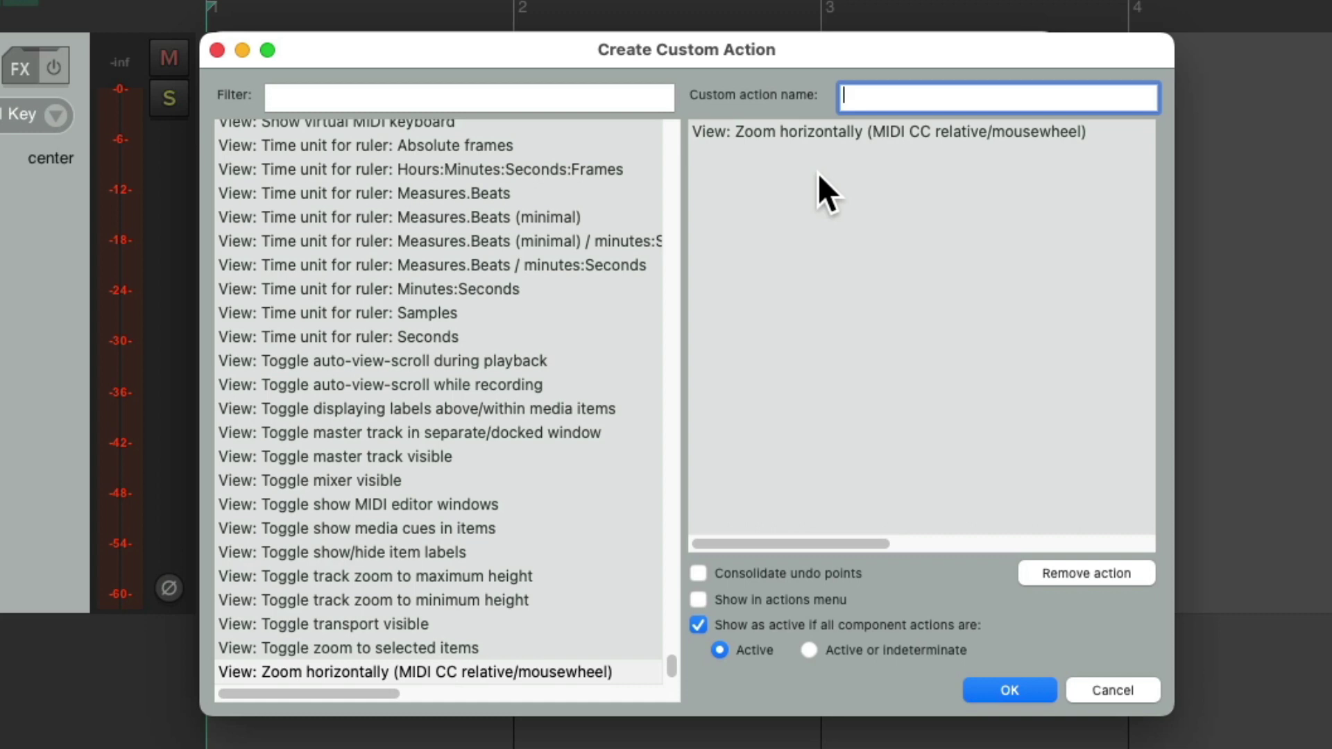
{"action": "left_click", "coordinate": [568, 101]}
{"action": "type", "text": "modify"}
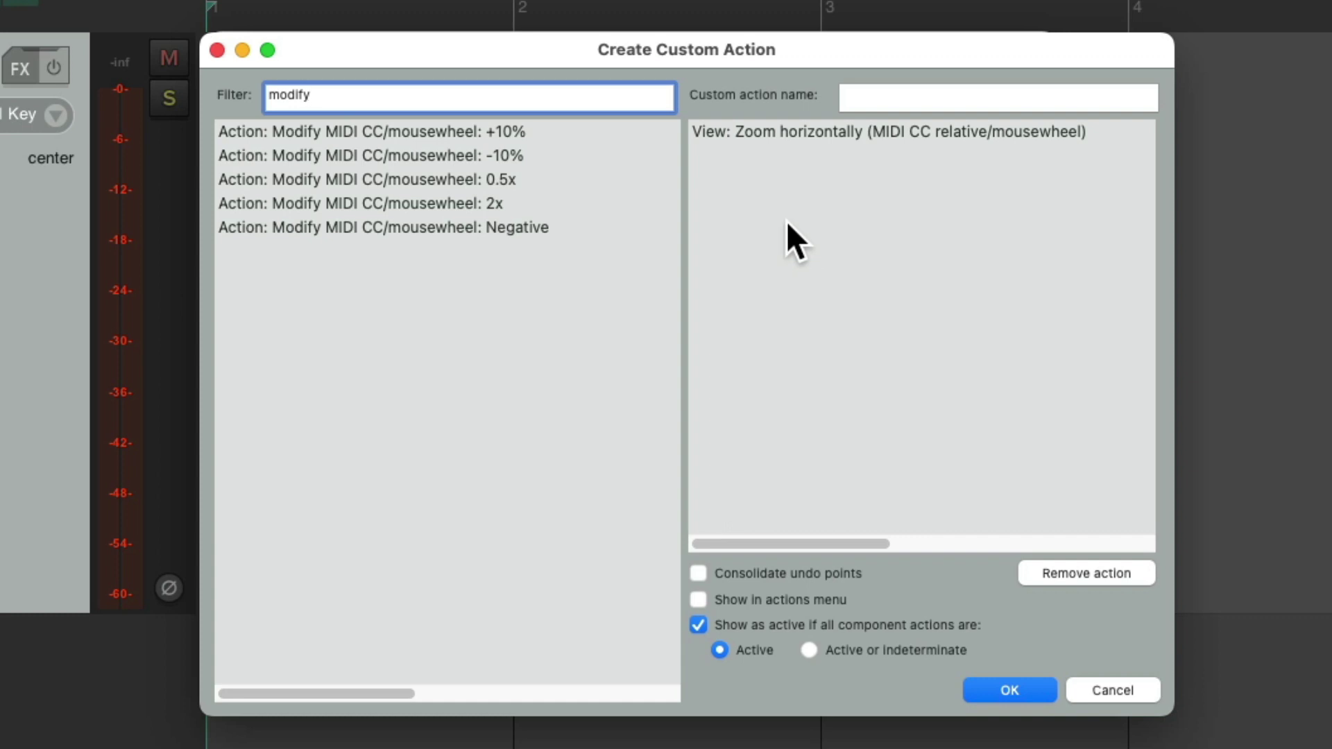
Try the 0.5x, 2x and three +10% mousewheel modifiers in the custom action, then remove them.
{"action": "left_click", "coordinate": [541, 180]}
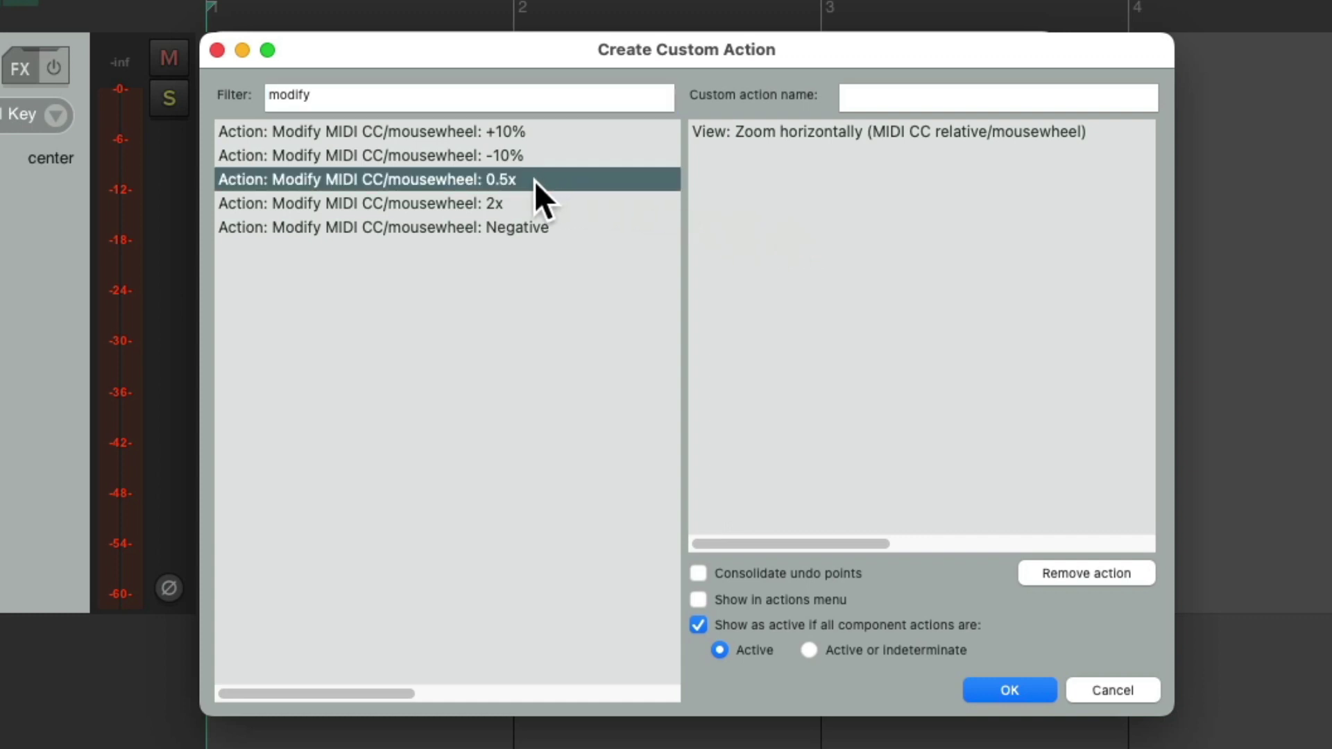
{"action": "left_click_drag", "start_coordinate": [533, 179], "coordinate": [764, 184]}
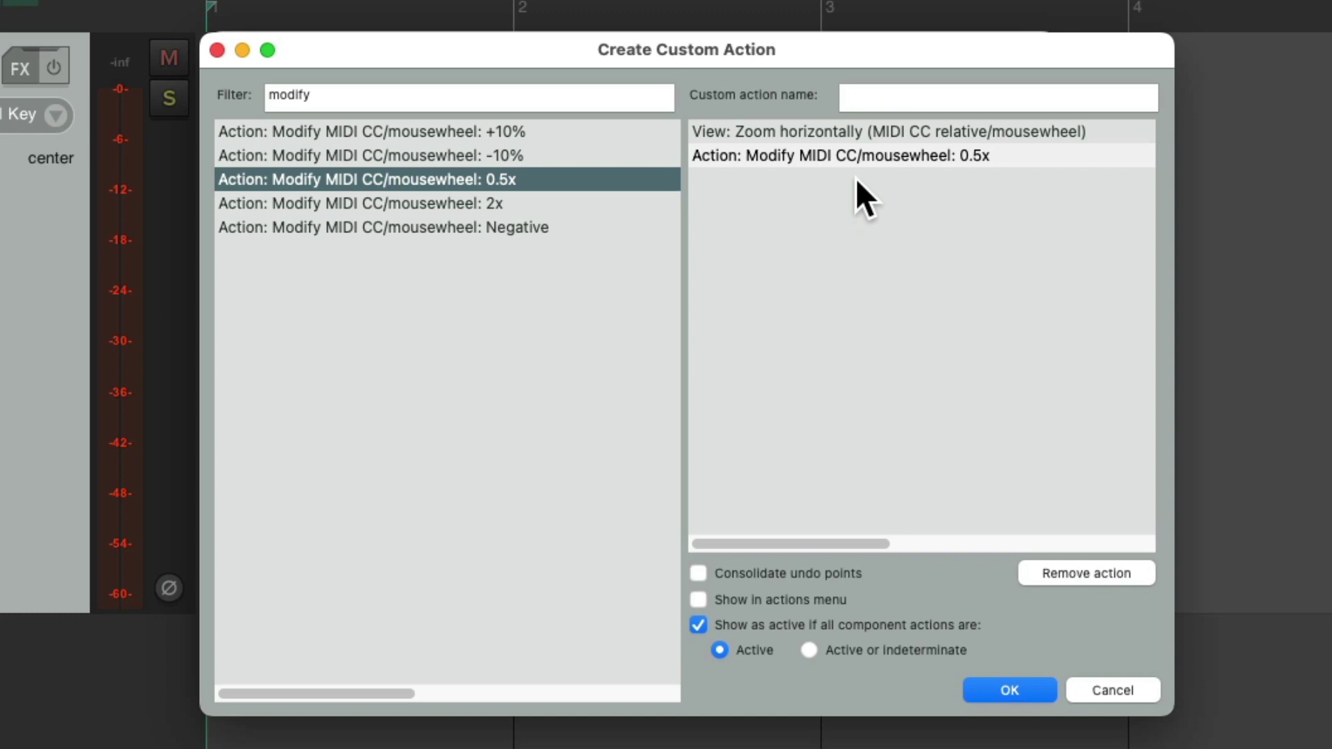
{"action": "double_click", "coordinate": [860, 148]}
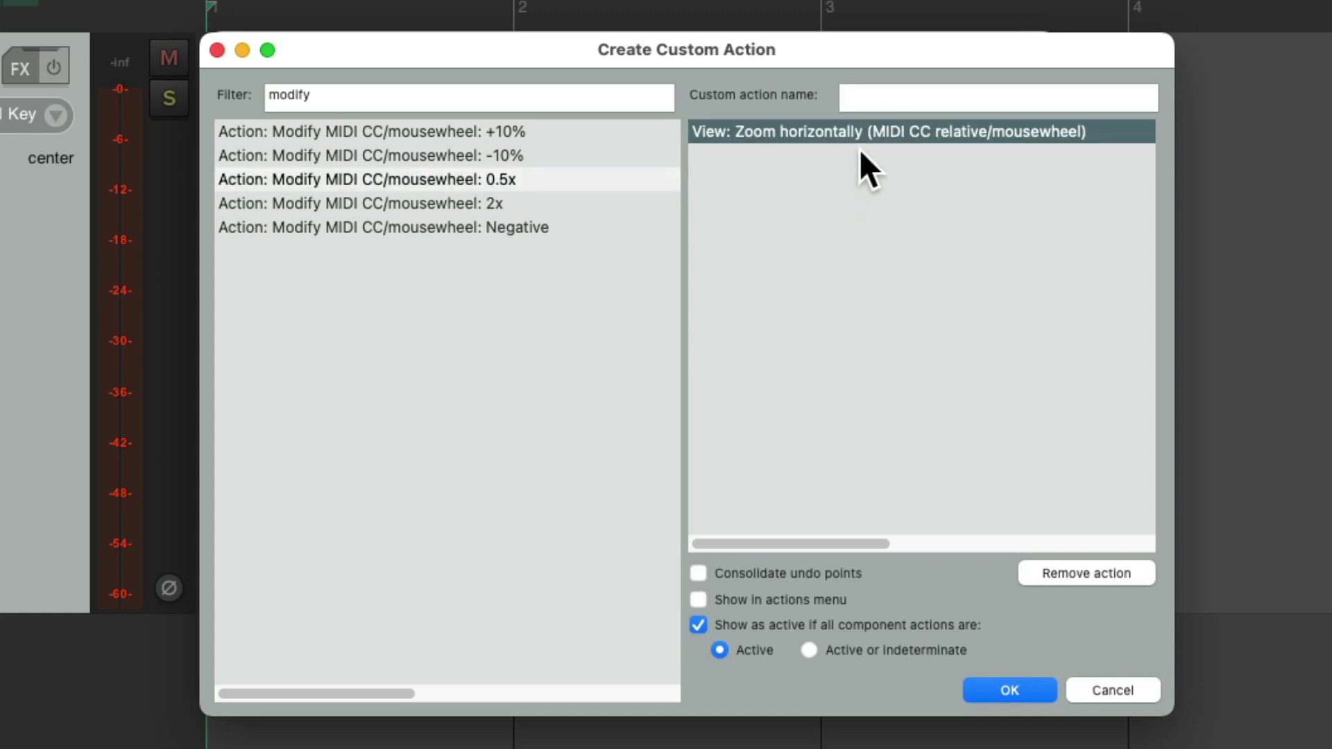
{"action": "left_click", "coordinate": [558, 203]}
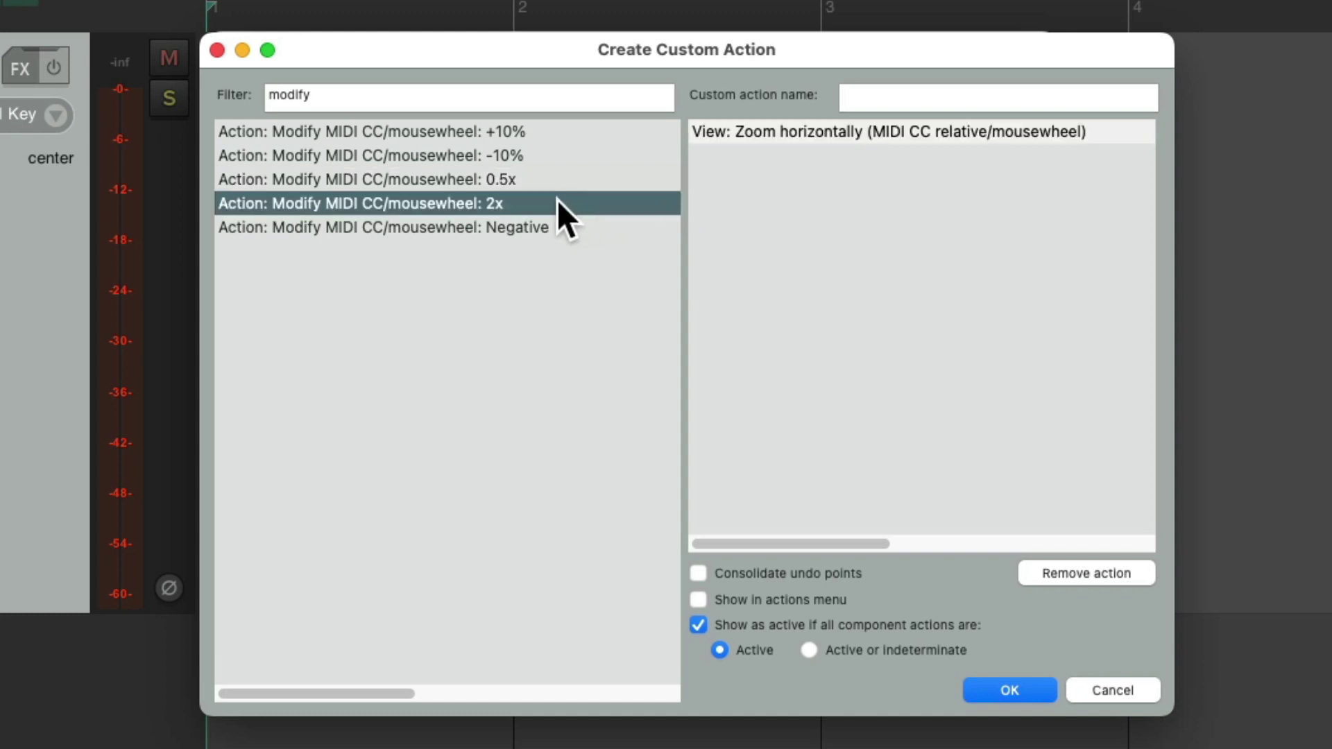
{"action": "left_click_drag", "start_coordinate": [555, 202], "coordinate": [874, 243]}
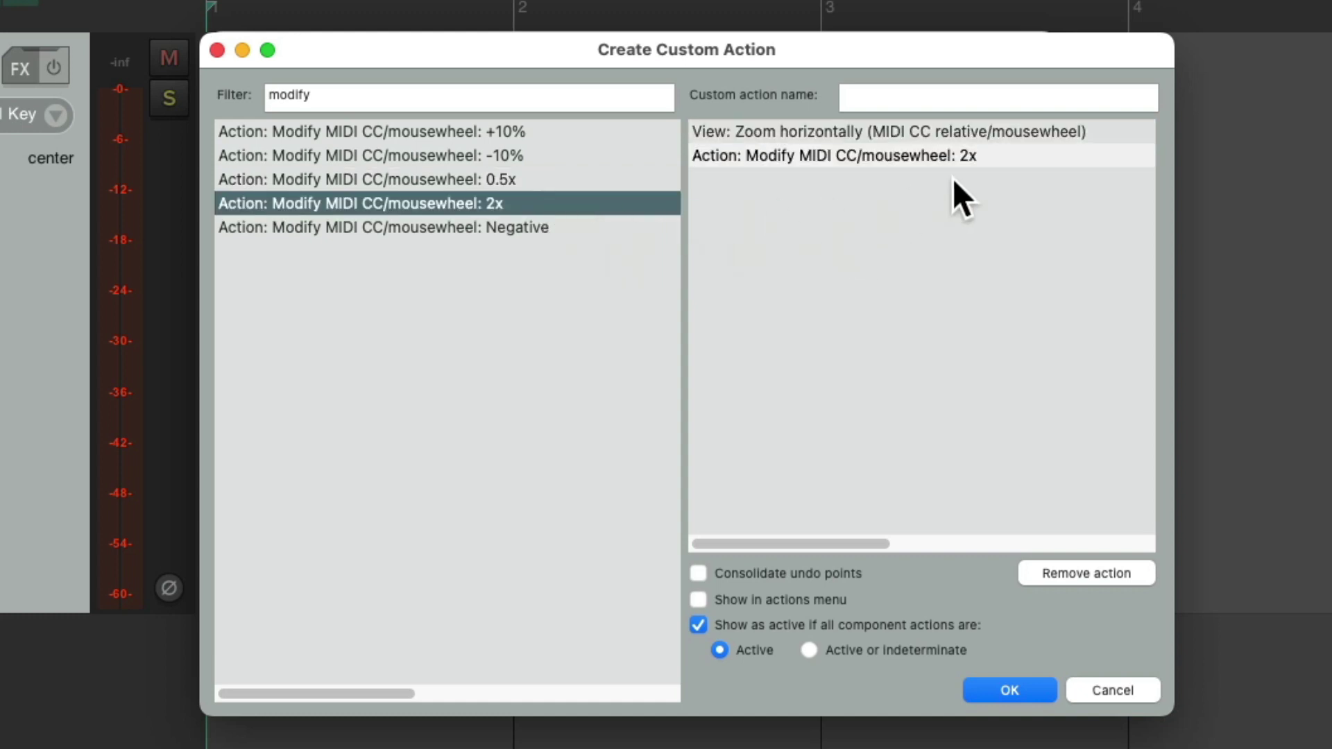
{"action": "double_click", "coordinate": [981, 157]}
{"action": "left_click_drag", "start_coordinate": [585, 132], "coordinate": [773, 178]}
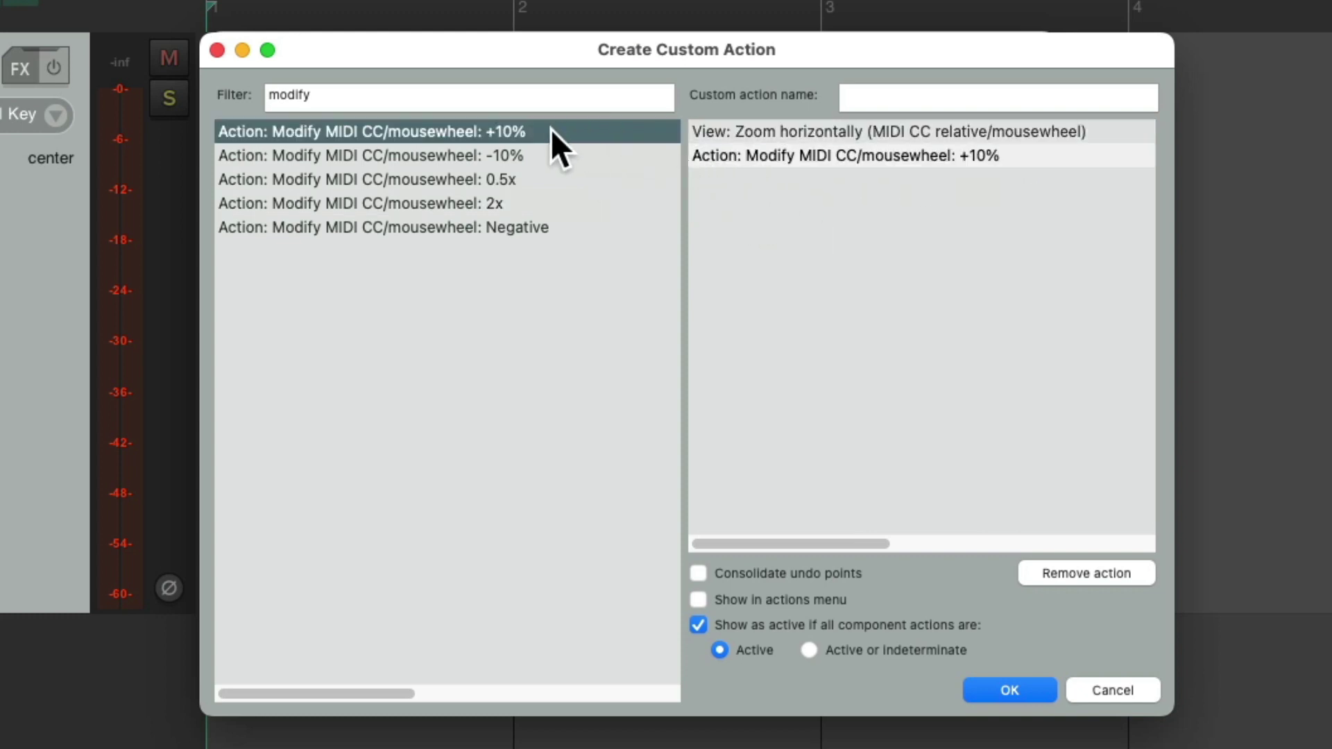
{"action": "left_click_drag", "start_coordinate": [550, 129], "coordinate": [806, 194]}
{"action": "left_click_drag", "start_coordinate": [543, 137], "coordinate": [803, 206]}
{"action": "key", "text": "Delete"}
{"action": "key", "text": "Delete"}
{"action": "key", "text": "Delete"}
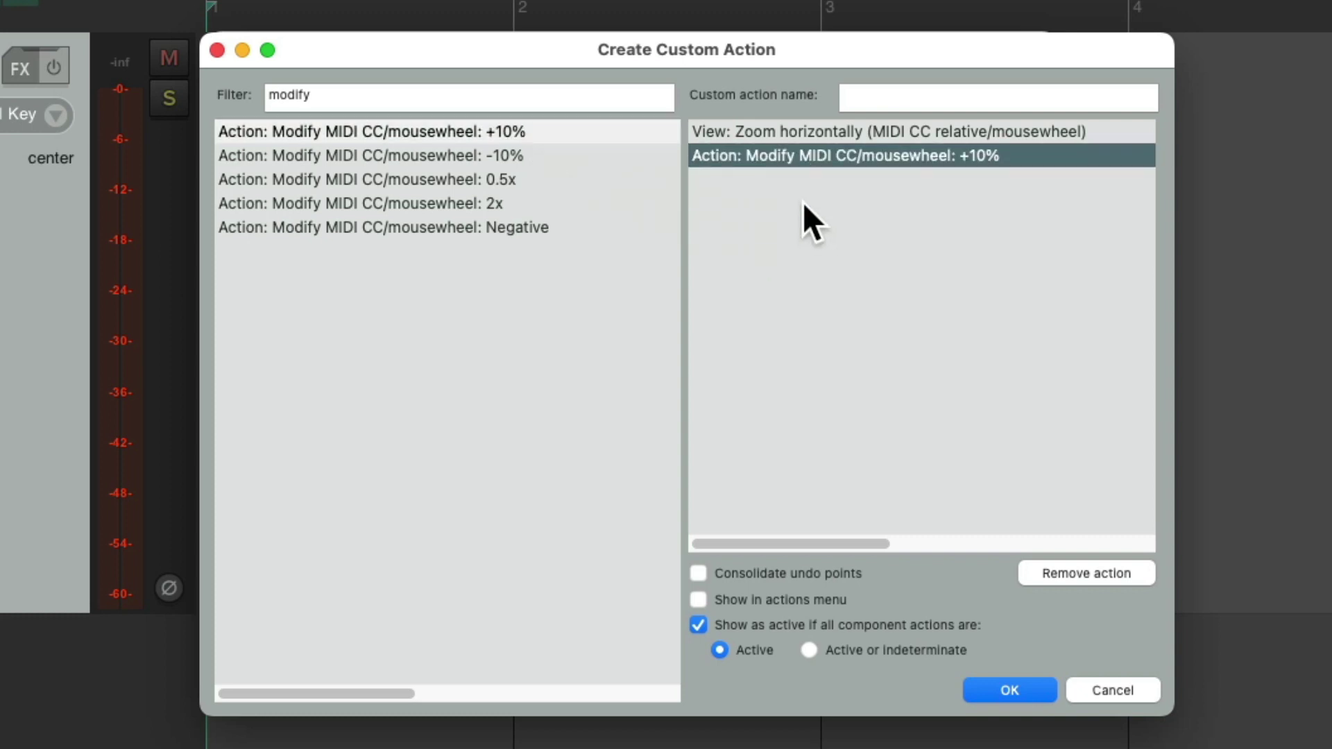
Add three 'Modify MIDI CC/mousewheel: -10%' steps and name the action 'Zoom Custom'.
{"action": "left_click", "coordinate": [538, 156]}
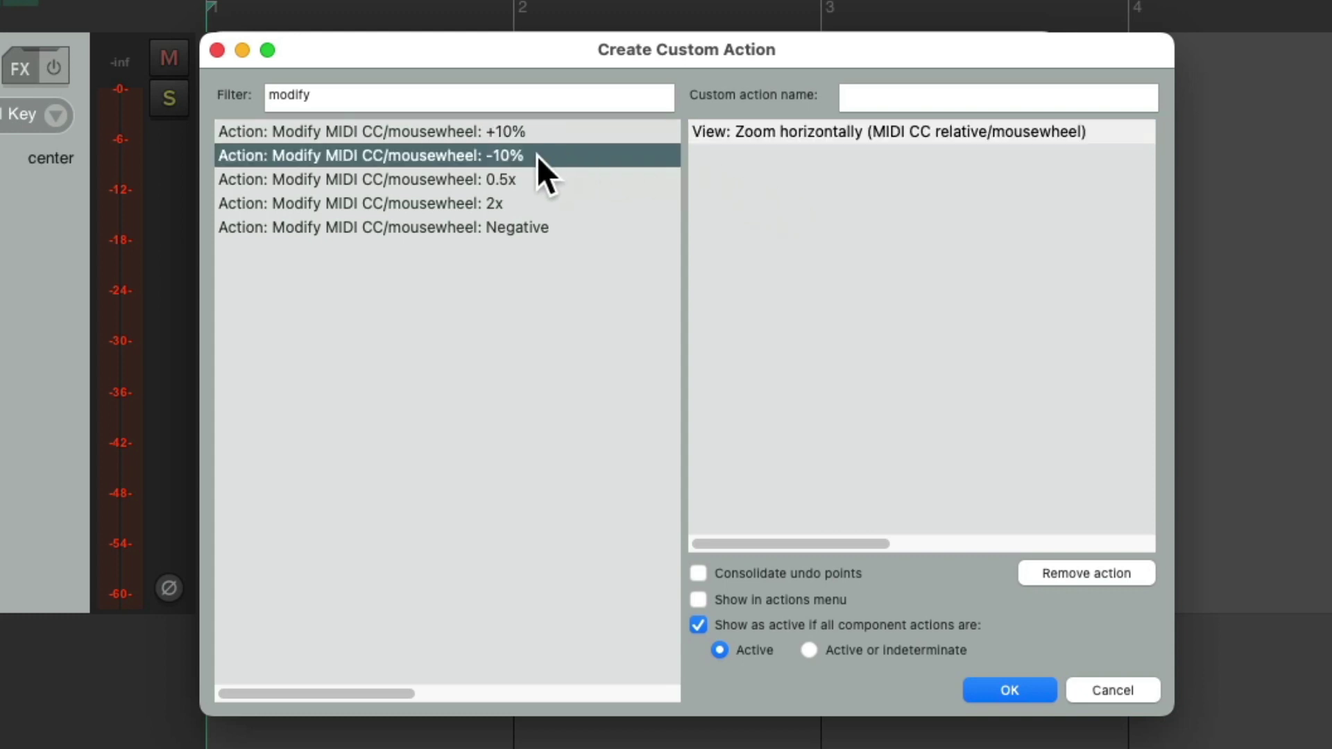
{"action": "left_click_drag", "start_coordinate": [537, 156], "coordinate": [702, 169]}
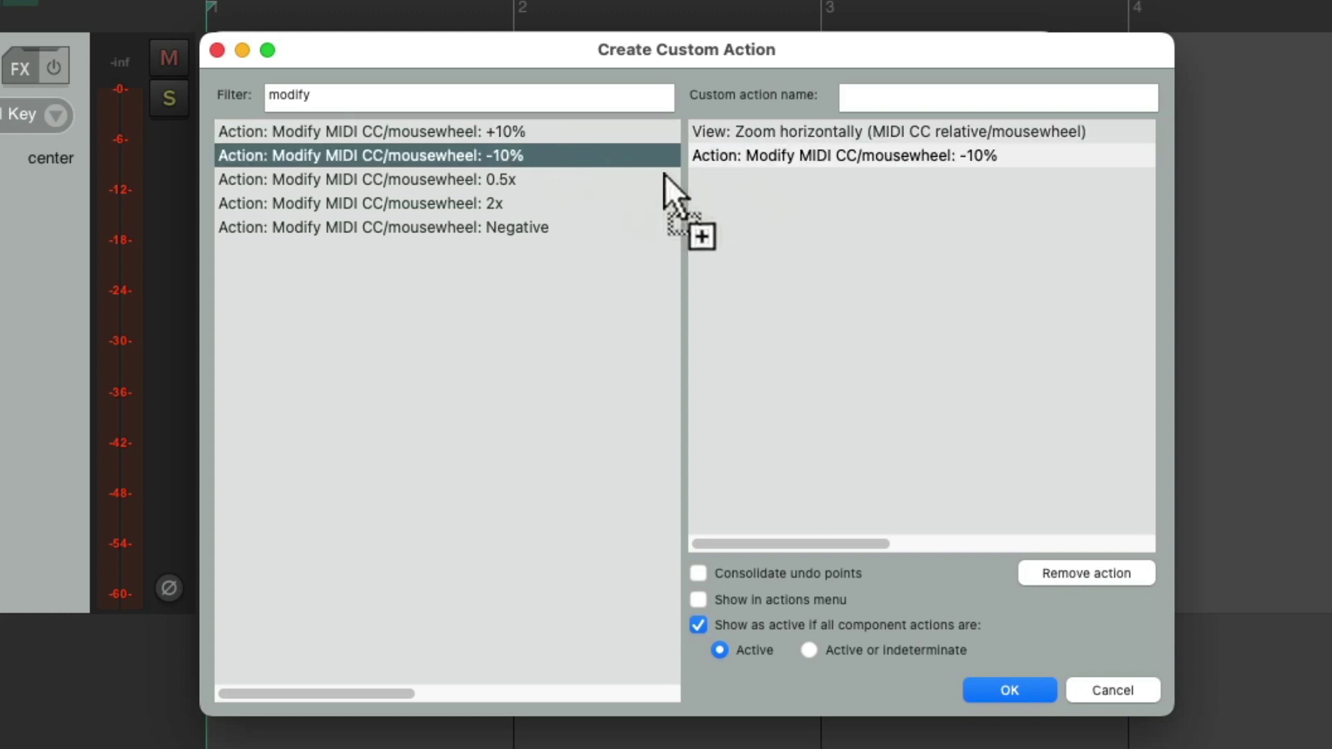
{"action": "left_click_drag", "start_coordinate": [587, 153], "coordinate": [692, 182]}
{"action": "left_click_drag", "start_coordinate": [567, 159], "coordinate": [768, 222]}
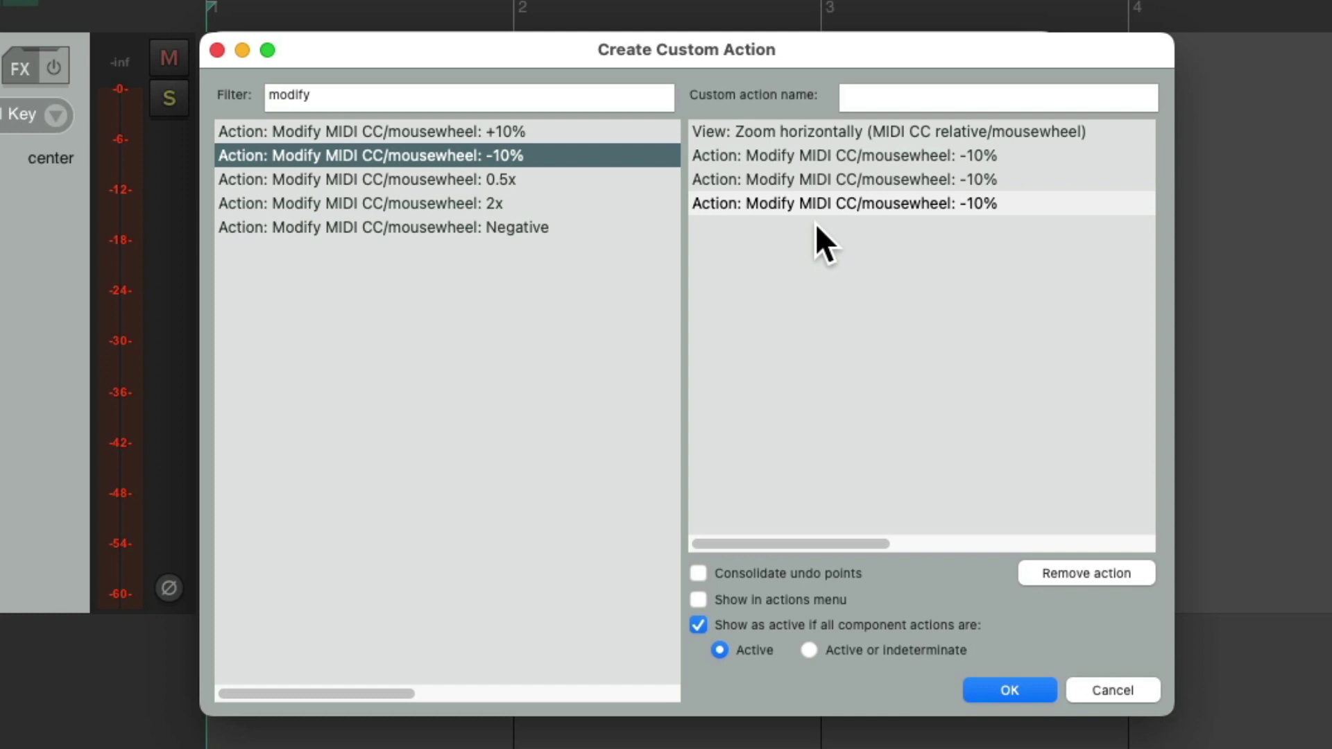
{"action": "left_click", "coordinate": [915, 97]}
{"action": "type", "text": "Zoom Custom"}
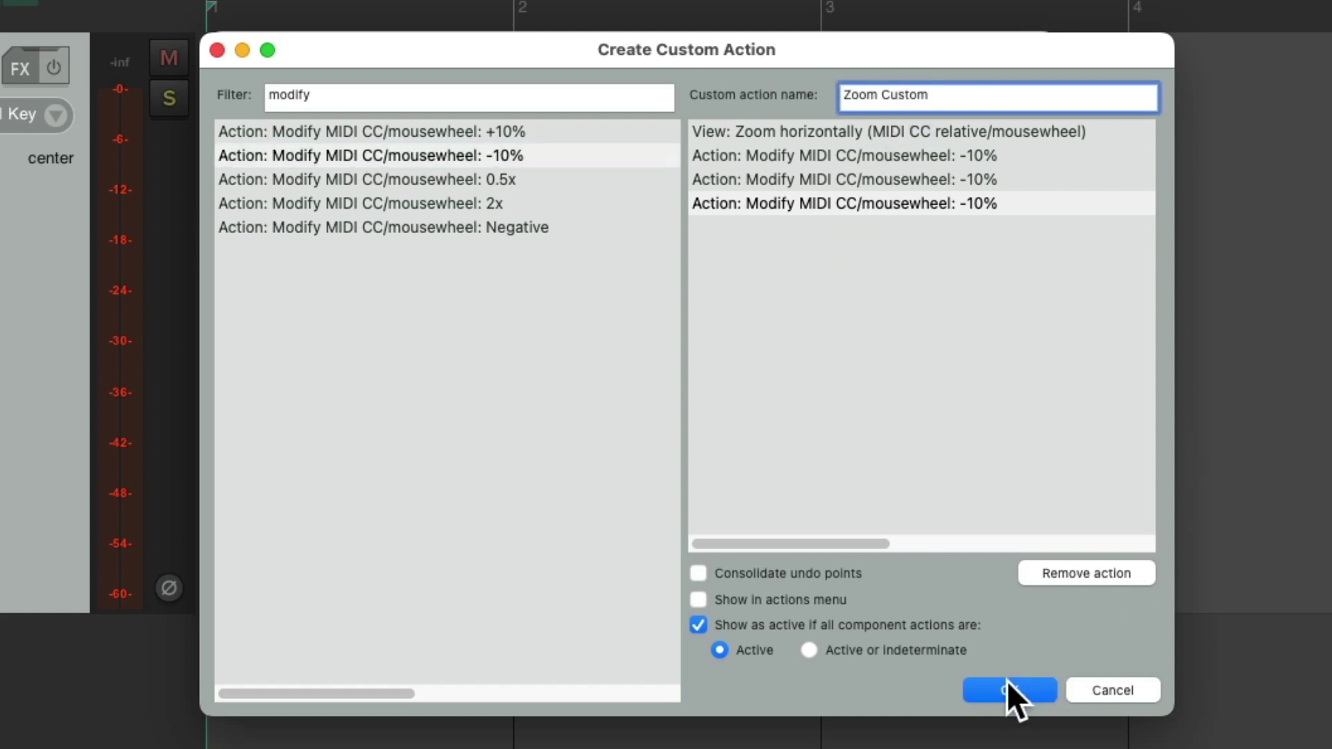
Save the action, select 'Custom: Zoom Custom' in the Actions list, and start adding a shortcut.
{"action": "left_click", "coordinate": [1008, 686]}
{"action": "left_click", "coordinate": [709, 163]}
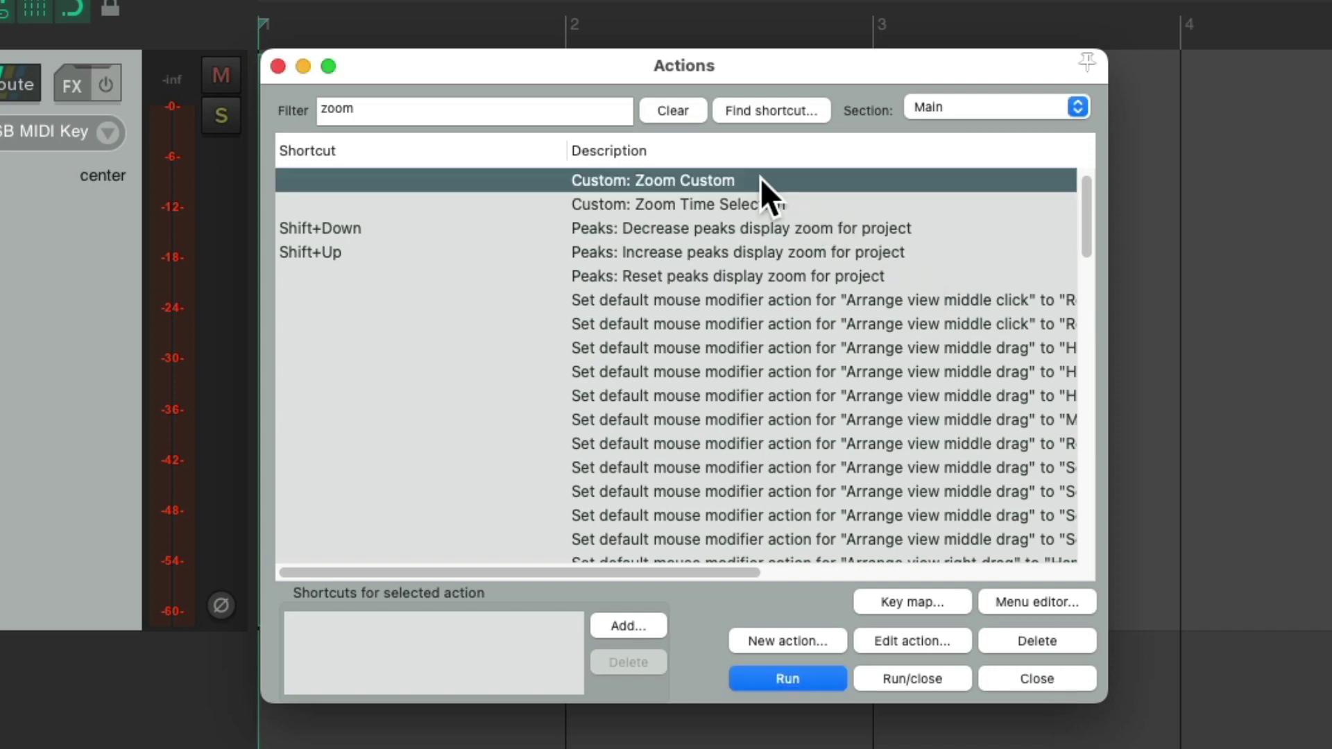
{"action": "left_click", "coordinate": [627, 626]}
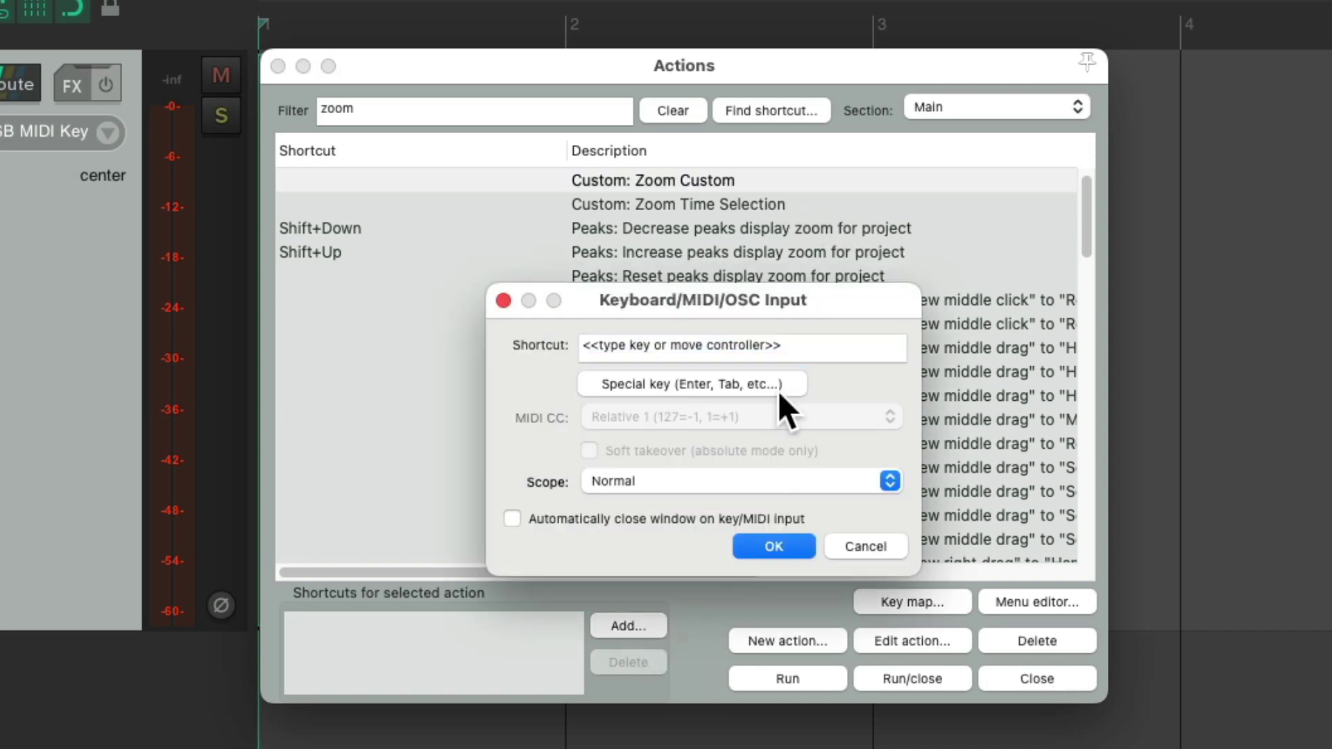